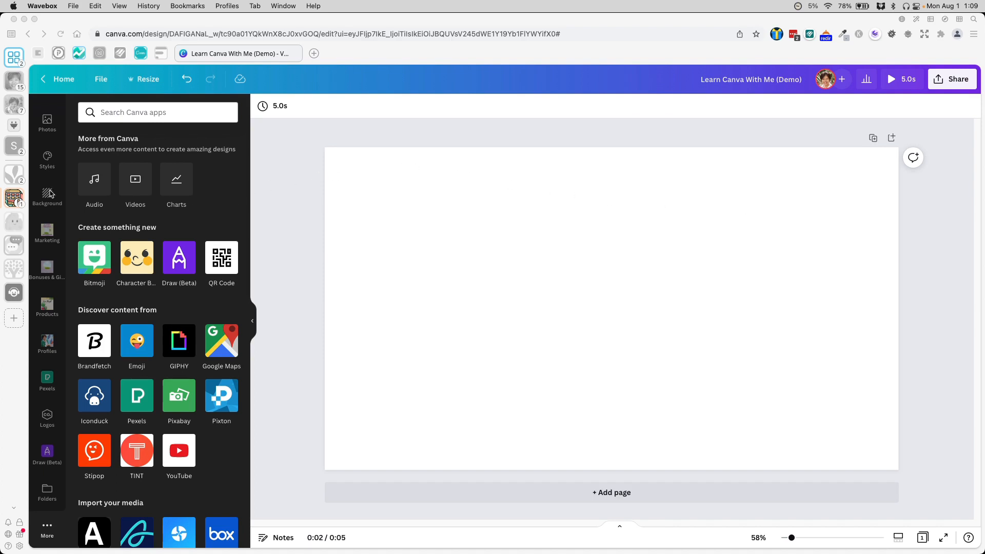
Add a square shape to the blank page and reshape it into a wide, short bar near the page's upper-left corner
scroll(51, 193, up, 5)
click(48, 148)
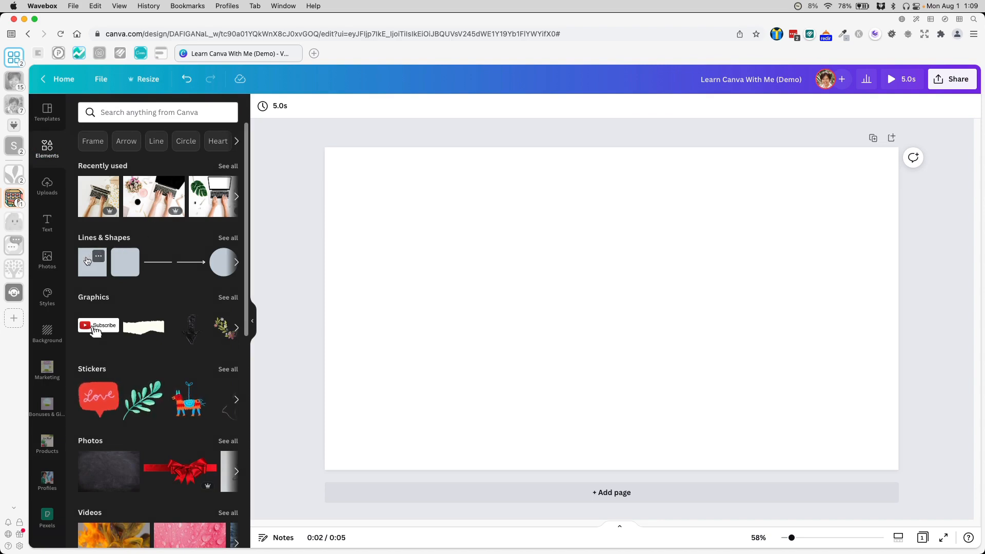
click(95, 256)
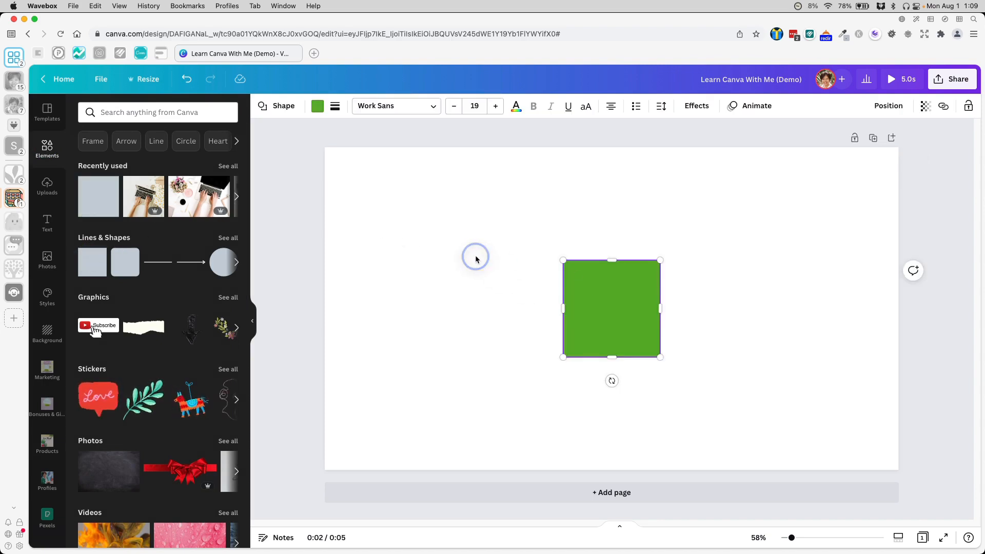
drag(611, 282, 462, 209)
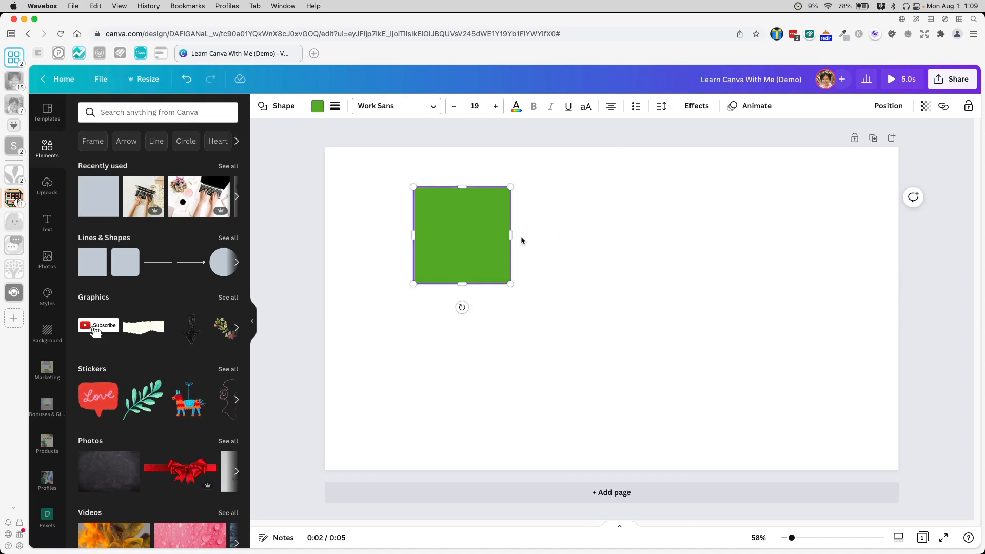
drag(511, 235, 587, 236)
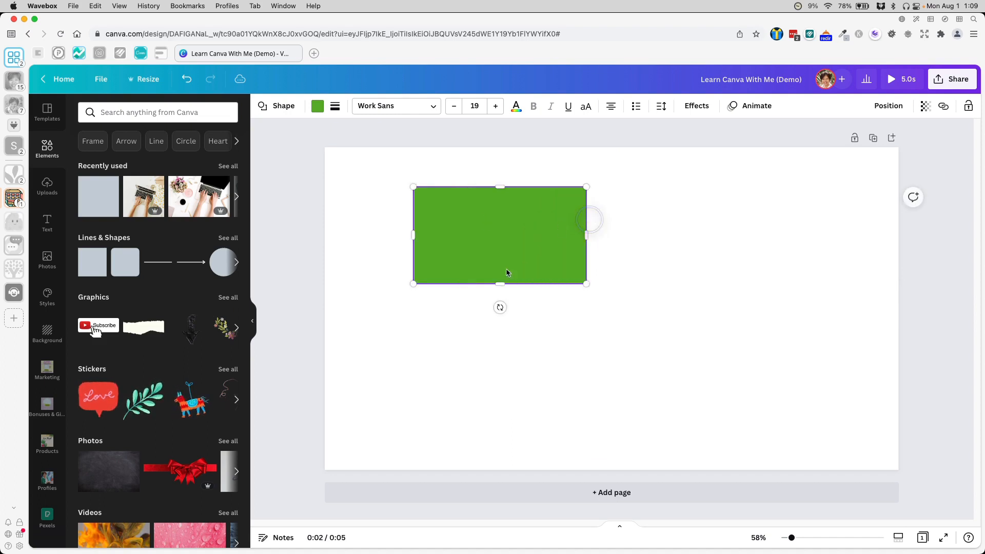
drag(500, 284, 464, 217)
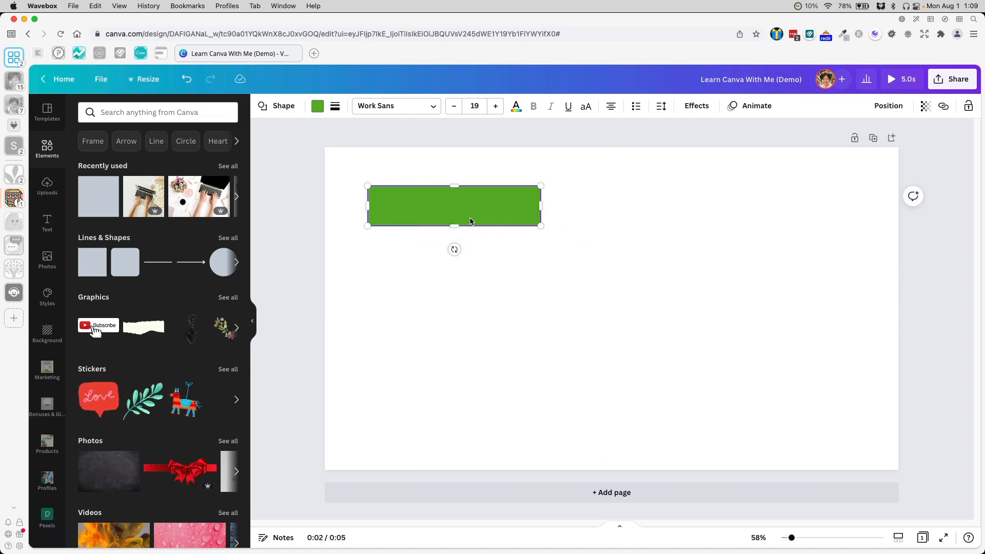
Make three copies of the green bar
right_click(473, 219)
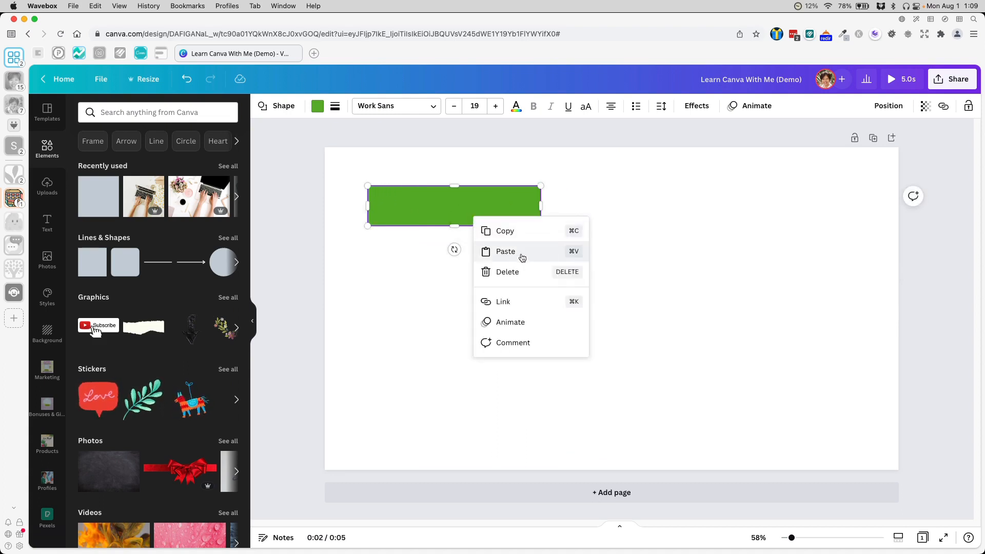
click(528, 234)
key(super+v)
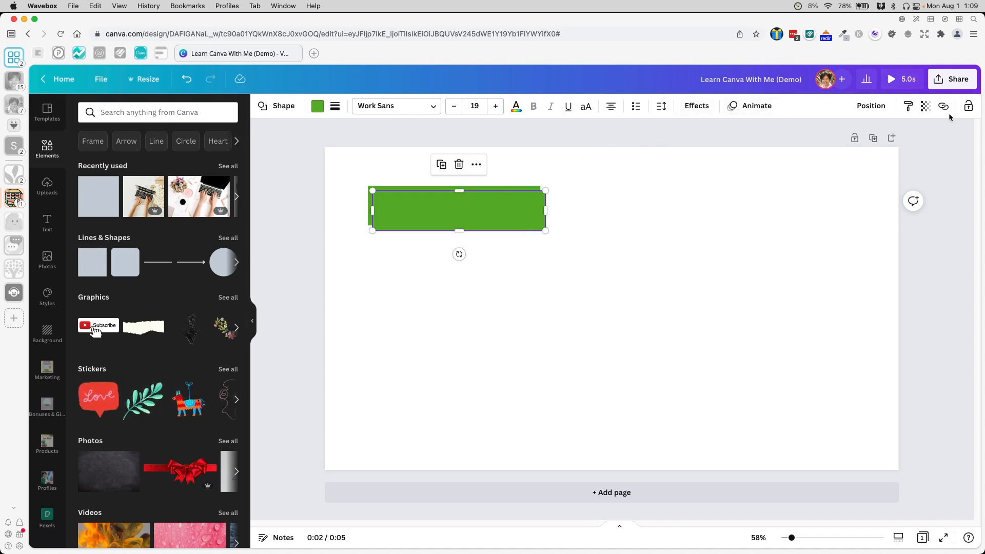
click(441, 164)
click(446, 169)
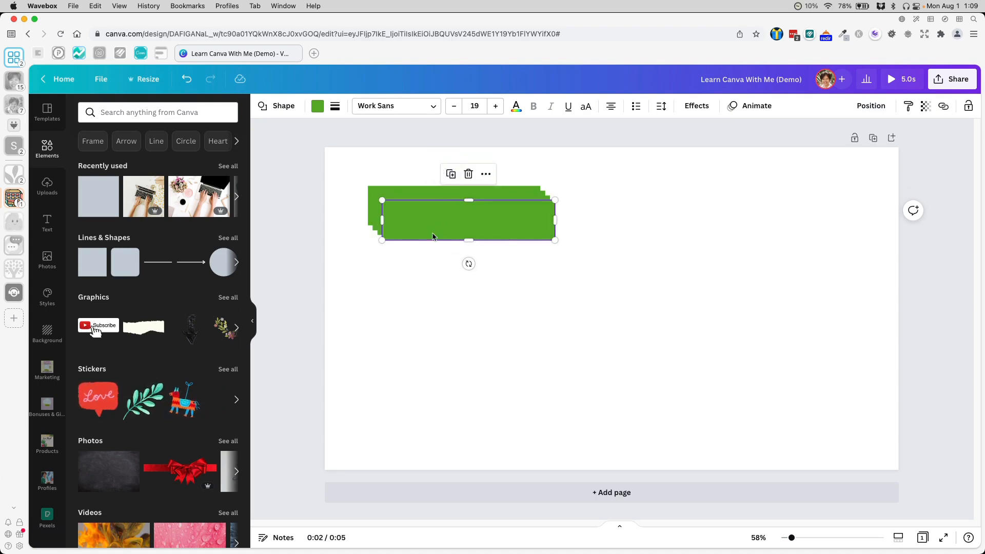
Arrange the four green bars into a two-by-two grid in the upper part of the page
drag(432, 236, 745, 200)
drag(528, 211, 667, 207)
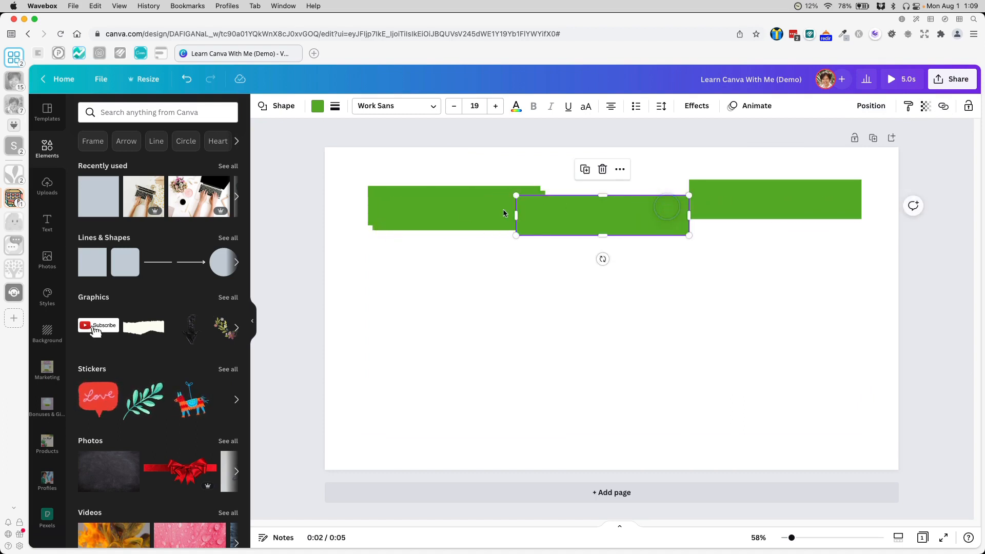
drag(397, 212, 412, 253)
click(456, 203)
drag(565, 205, 597, 188)
drag(772, 189, 624, 234)
click(715, 213)
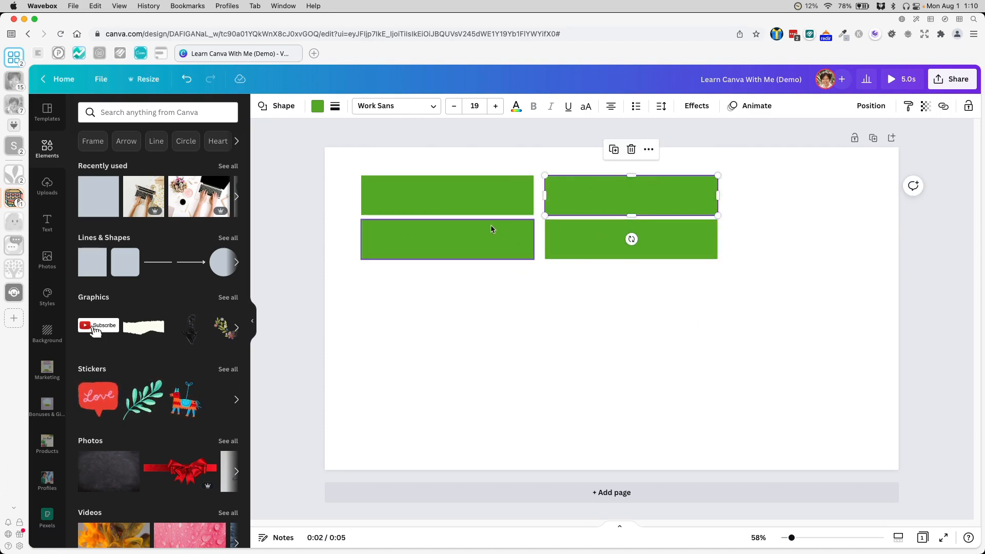
Give the lower-left bar a white fill and a solid border of weight 4, and move it up against the bar above
click(463, 232)
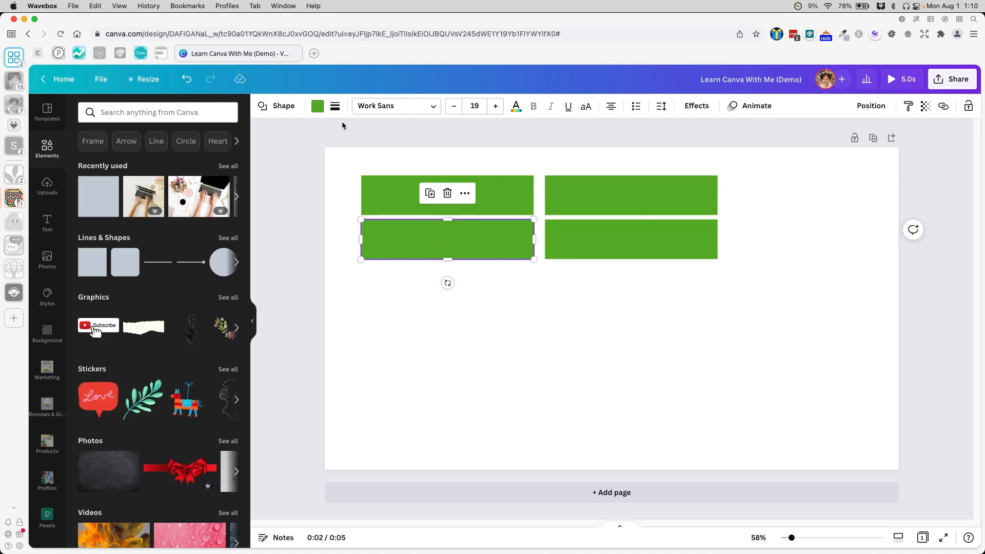
click(317, 105)
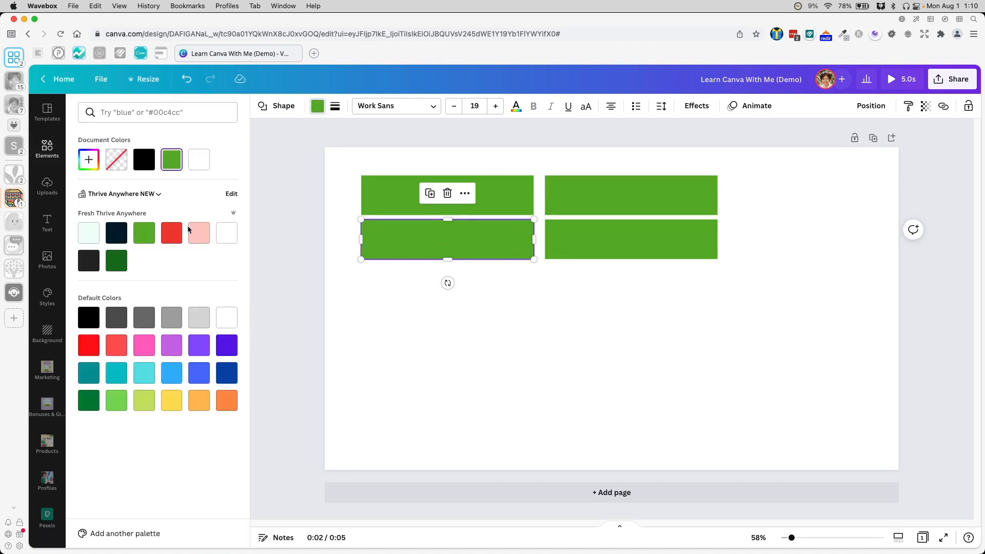
click(243, 232)
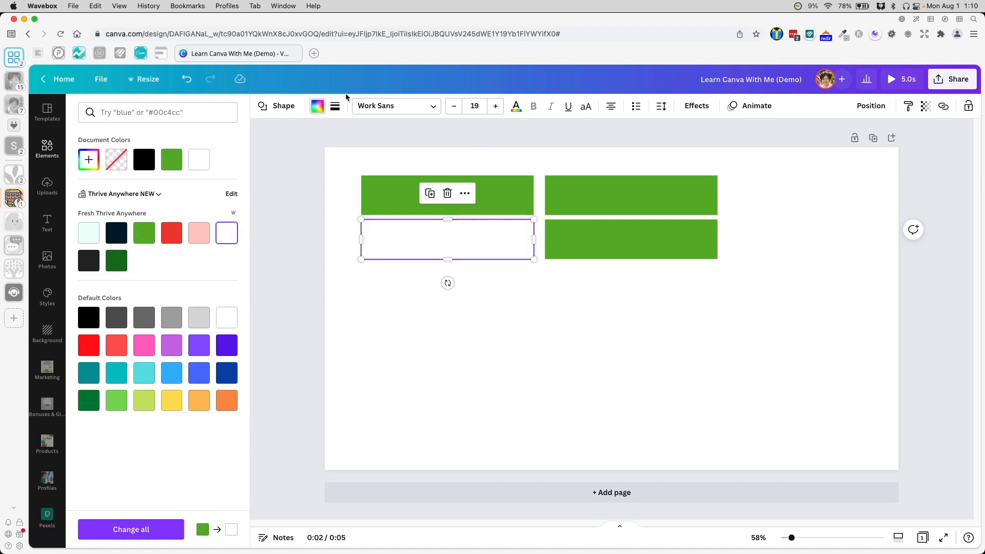
click(335, 106)
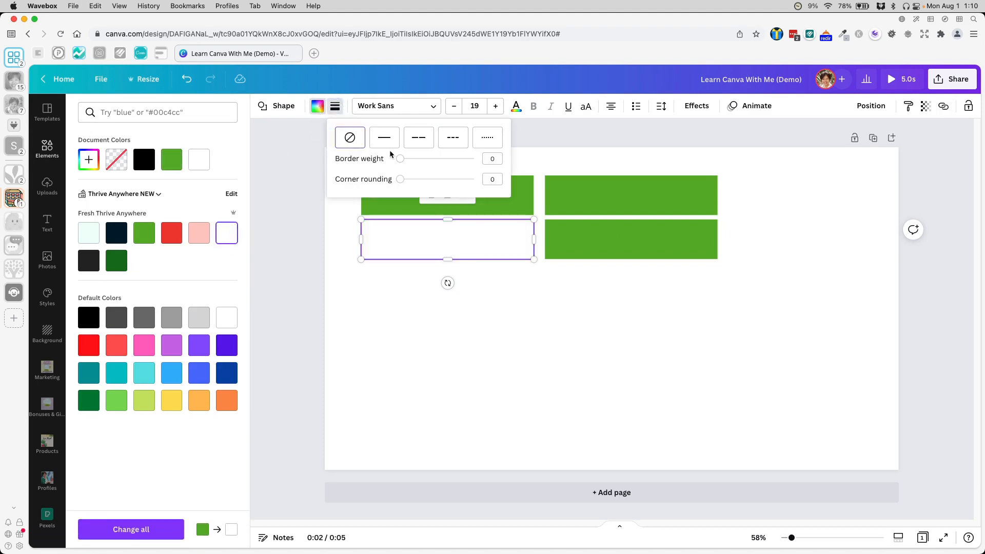
click(382, 137)
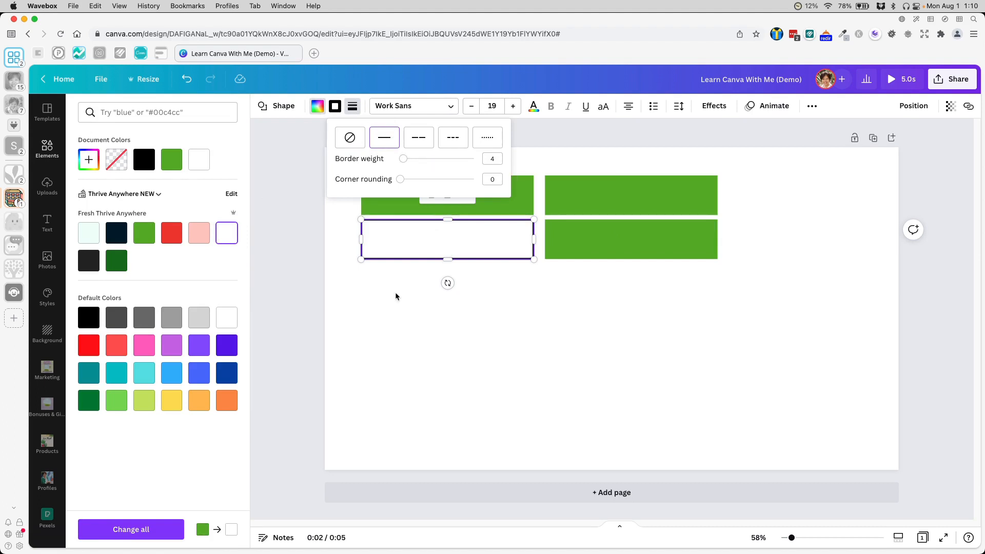
click(395, 297)
click(549, 290)
click(516, 246)
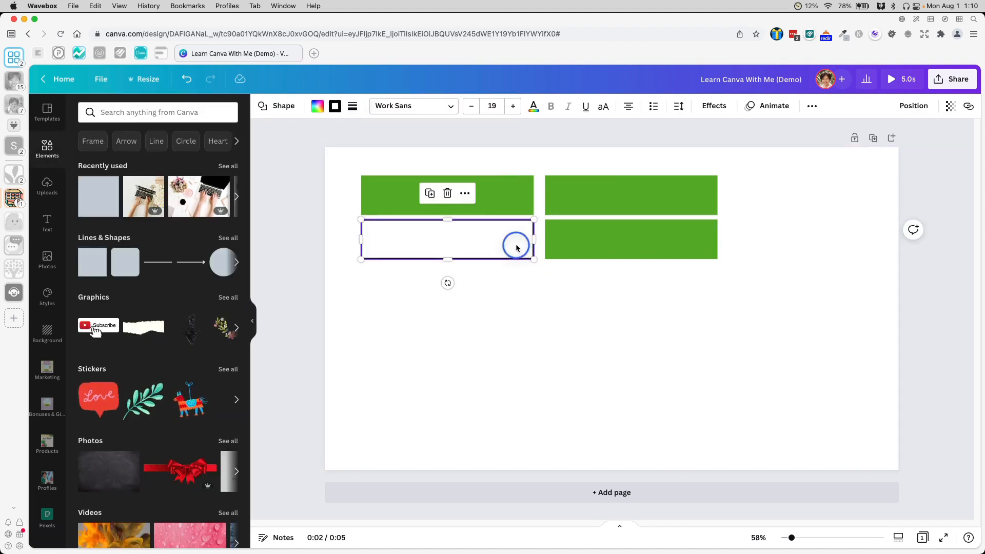
drag(516, 248, 516, 244)
click(518, 294)
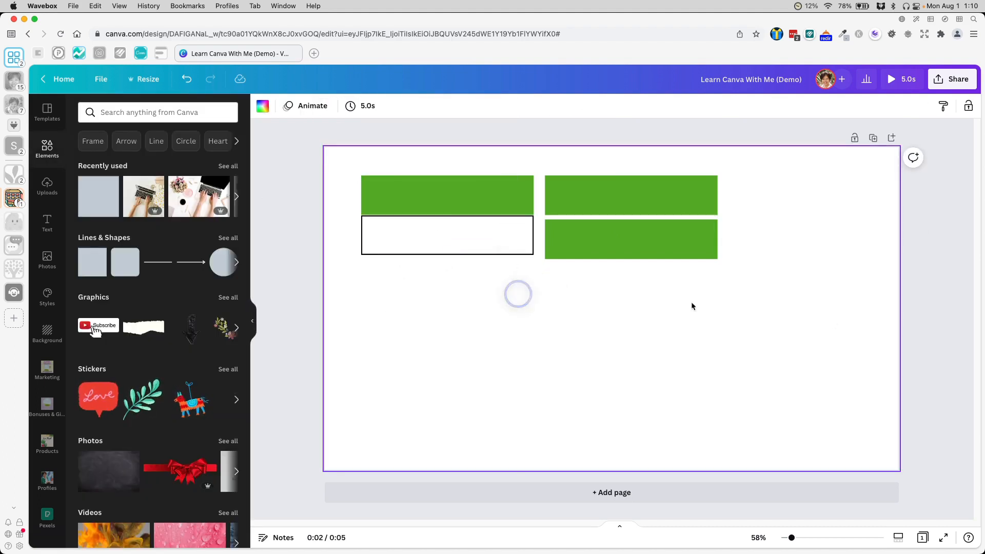
Select all four bars of the grid and delete them from the page
click(448, 306)
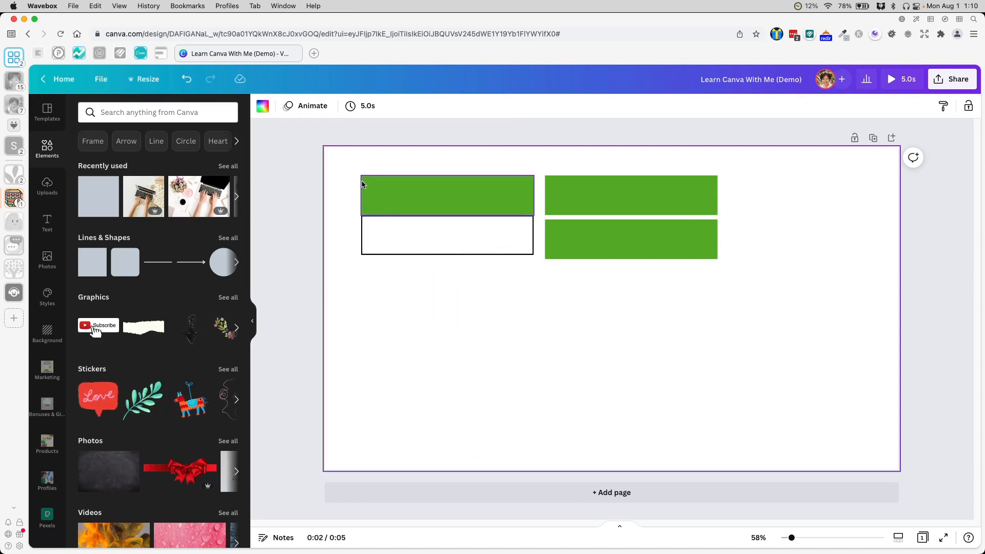
drag(347, 165, 748, 297)
key(Delete)
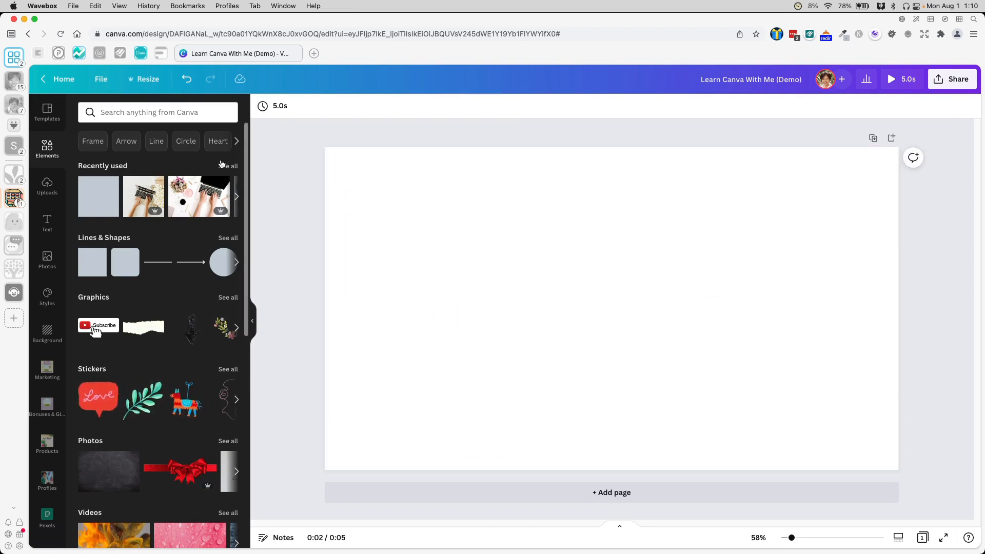
Insert the red table style with a darker header row and filled pink cells from the Tables category
click(123, 110)
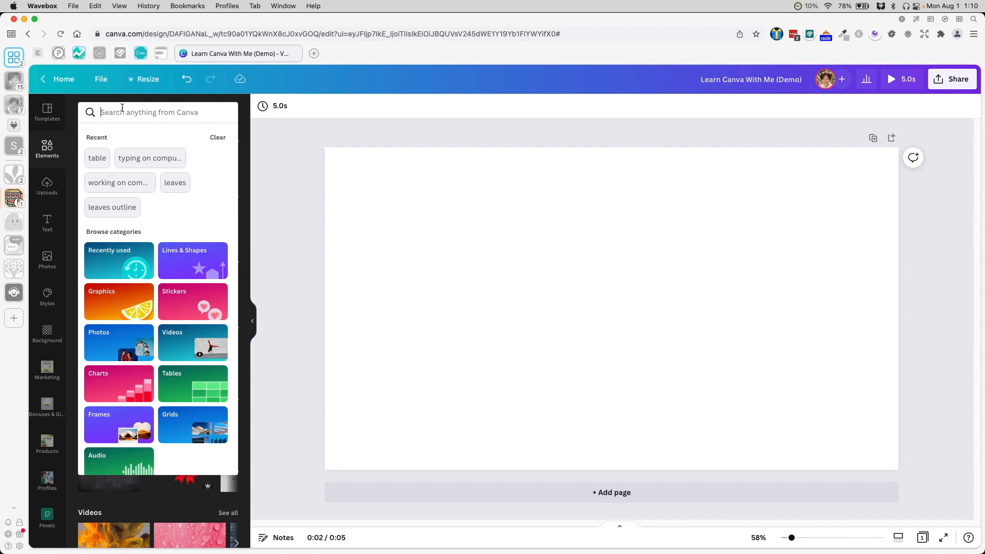
click(183, 377)
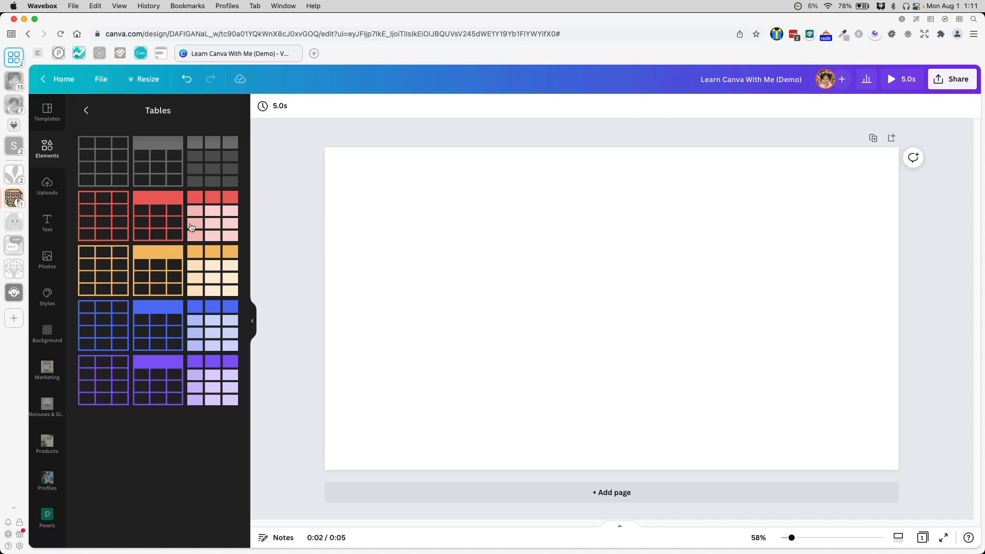
click(217, 214)
Adjust the table's second column width and second row height, and enlarge the whole table to cover most of the page
drag(647, 321, 644, 320)
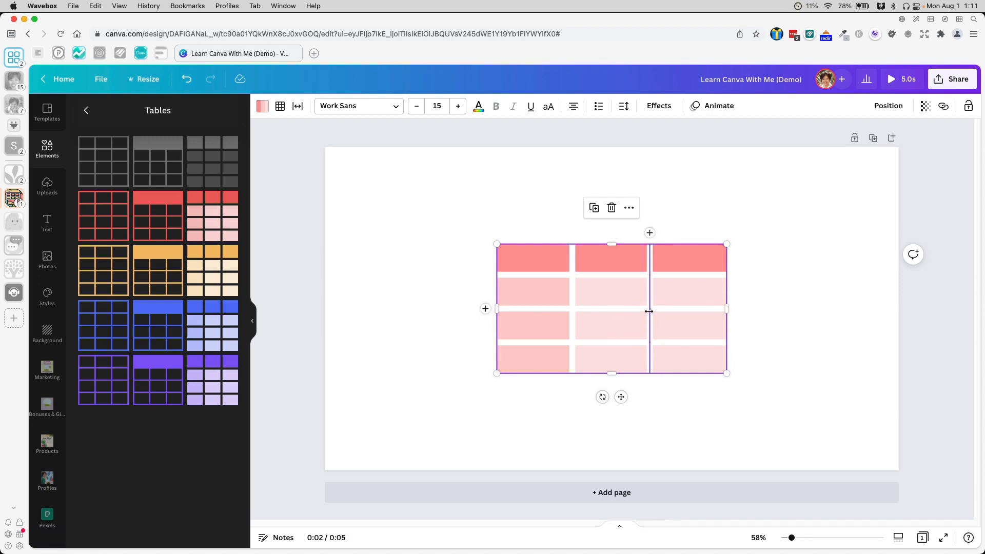
mouse_move(649, 311)
mouse_down()
mouse_move(631, 312)
mouse_move(683, 312)
mouse_move(638, 314)
mouse_move(670, 317)
mouse_move(631, 336)
mouse_move(632, 291)
mouse_move(633, 314)
mouse_up()
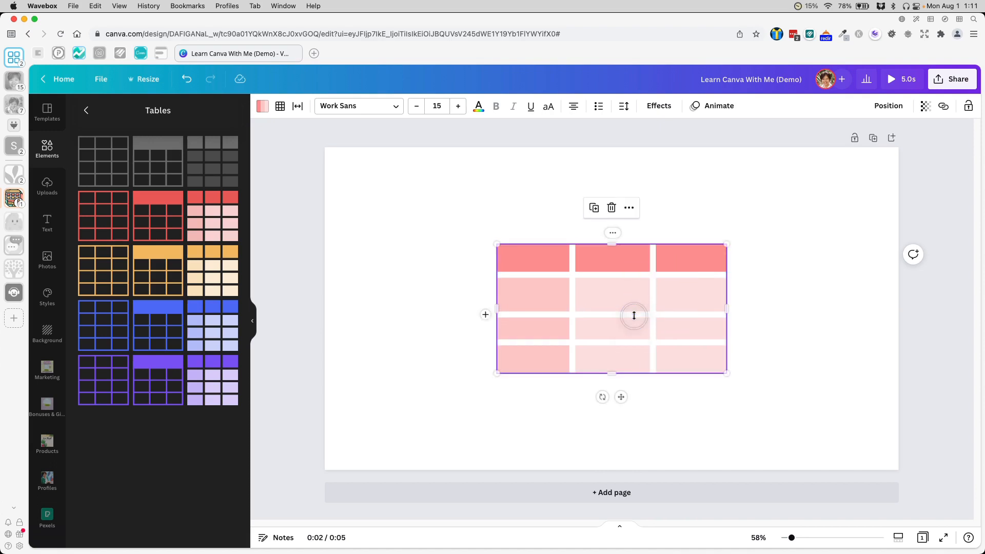
drag(497, 244, 371, 190)
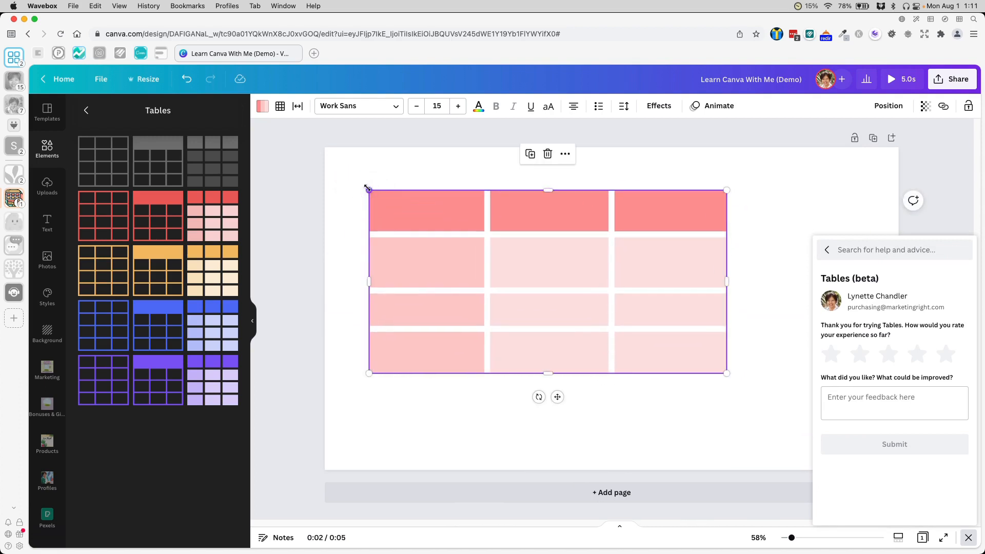
drag(548, 373, 546, 459)
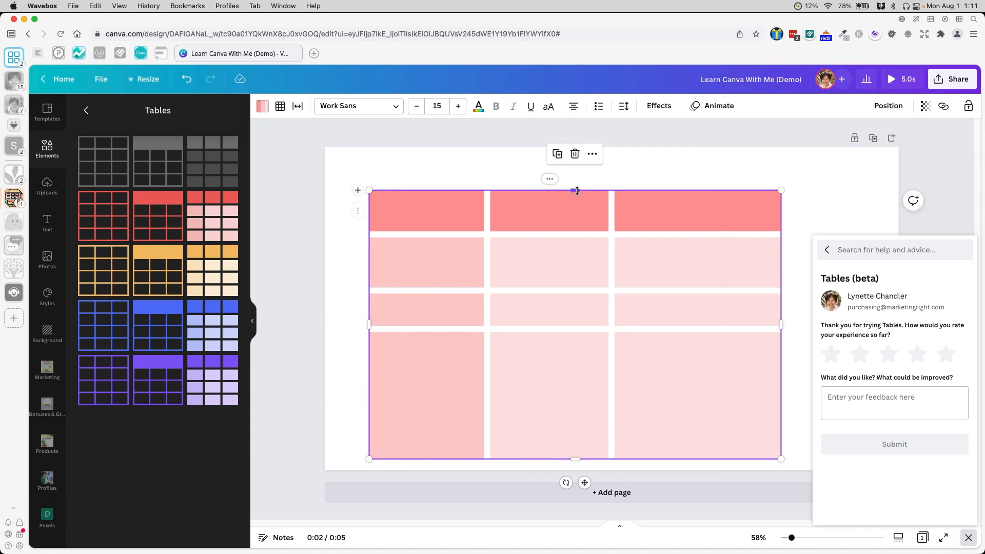
click(449, 221)
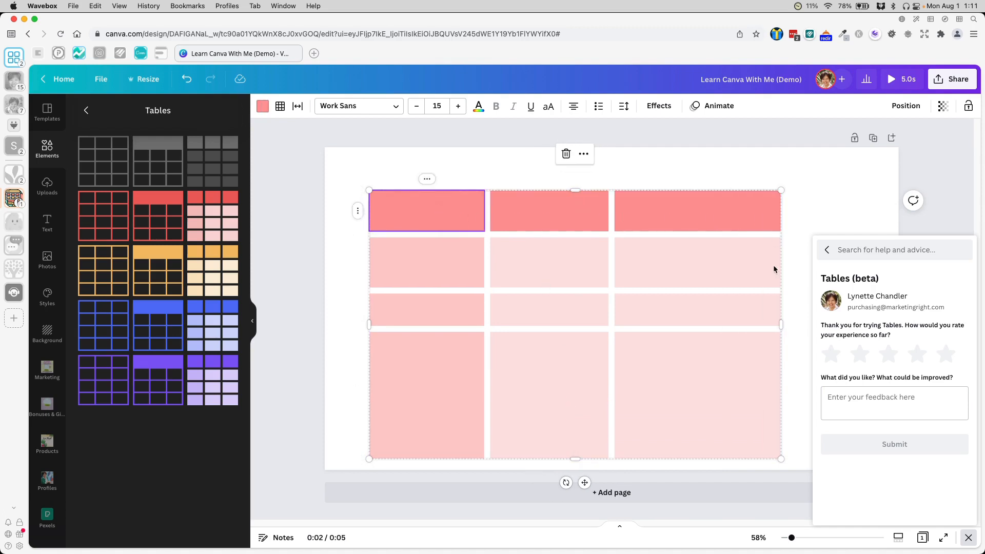
drag(780, 324, 707, 328)
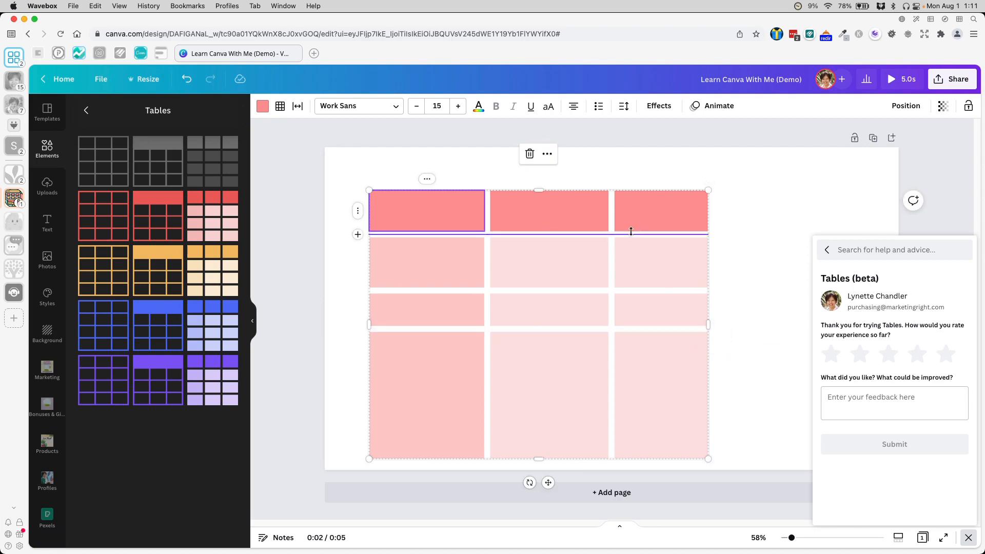
Add a column after the table's last column and close the Tables (beta) feedback panel
click(428, 180)
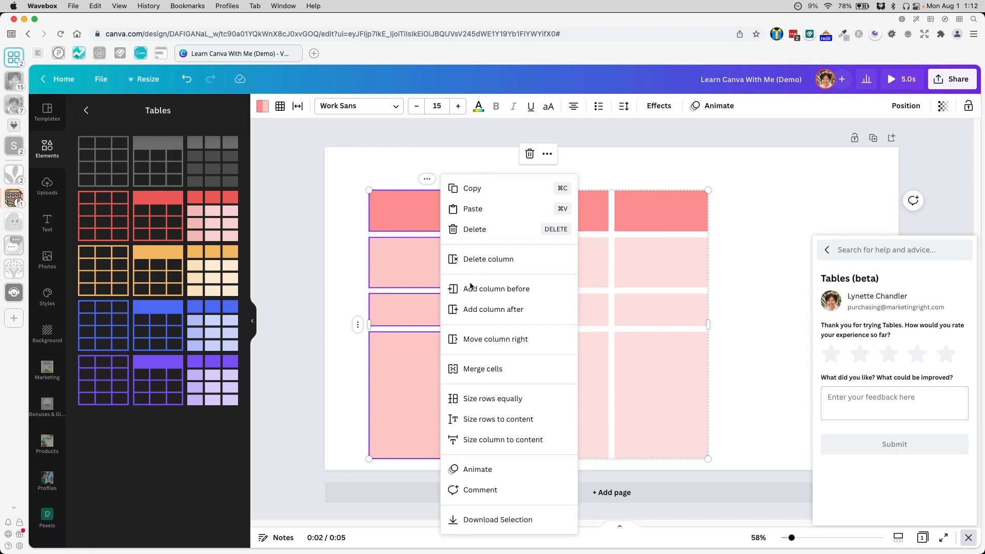
click(651, 209)
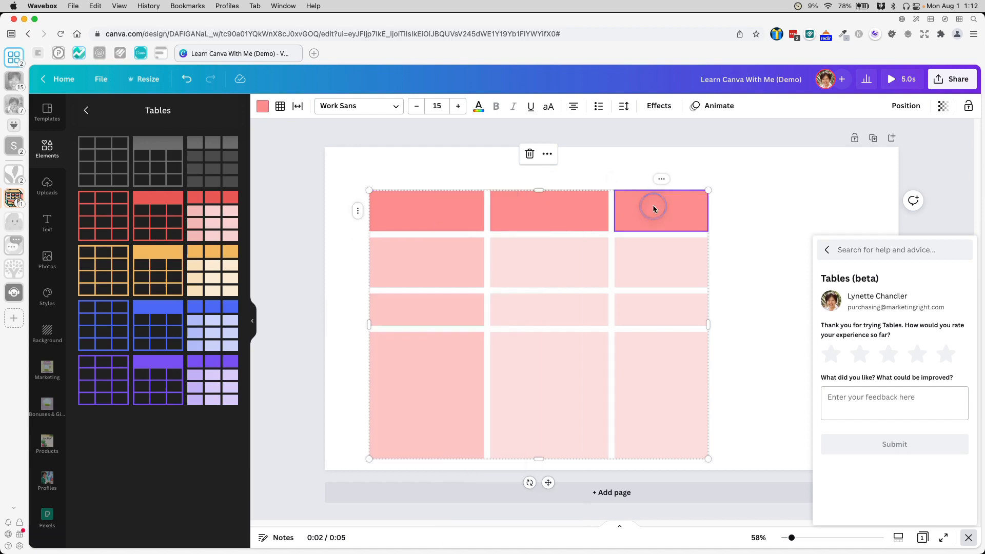
click(662, 180)
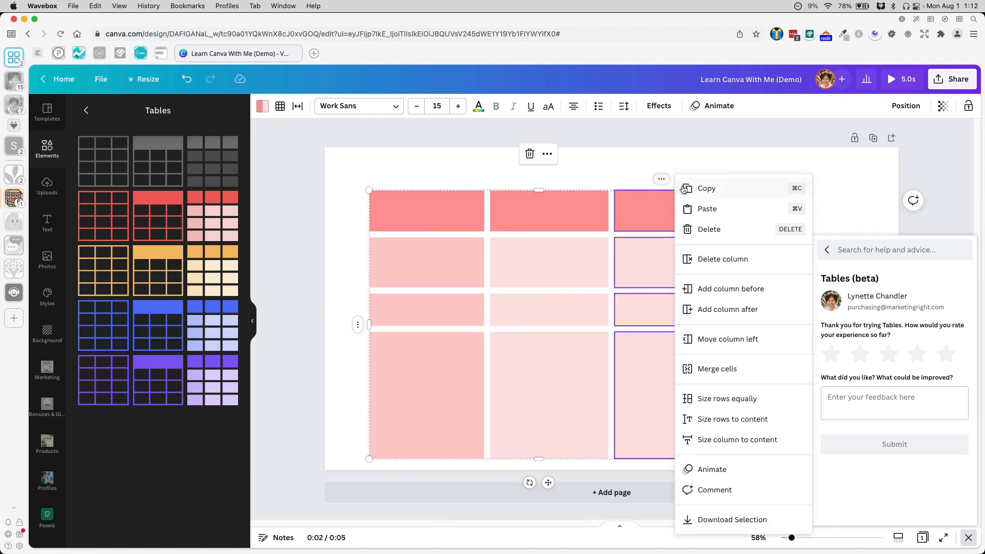
click(714, 307)
click(658, 203)
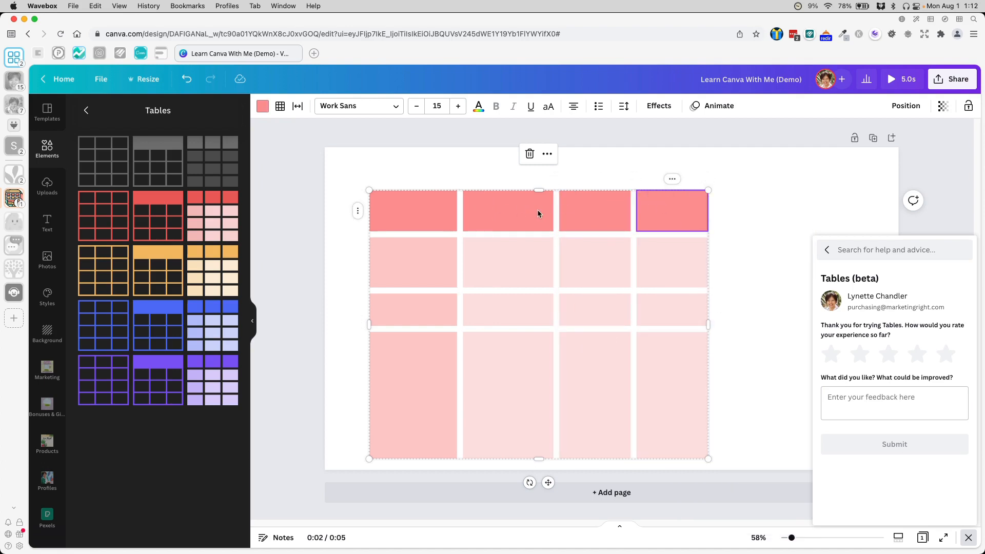
click(967, 537)
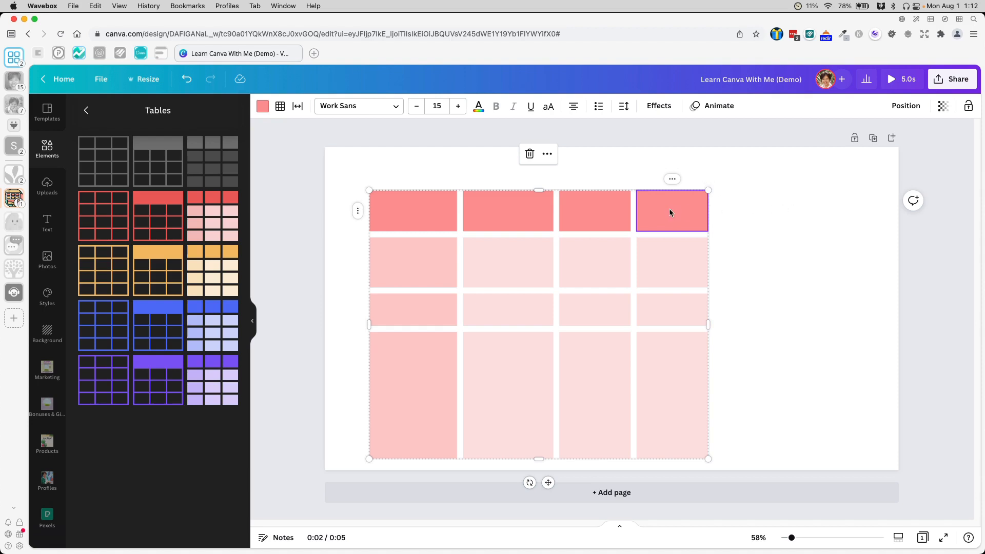
Move the whole table slightly up toward the page's upper edge
click(672, 179)
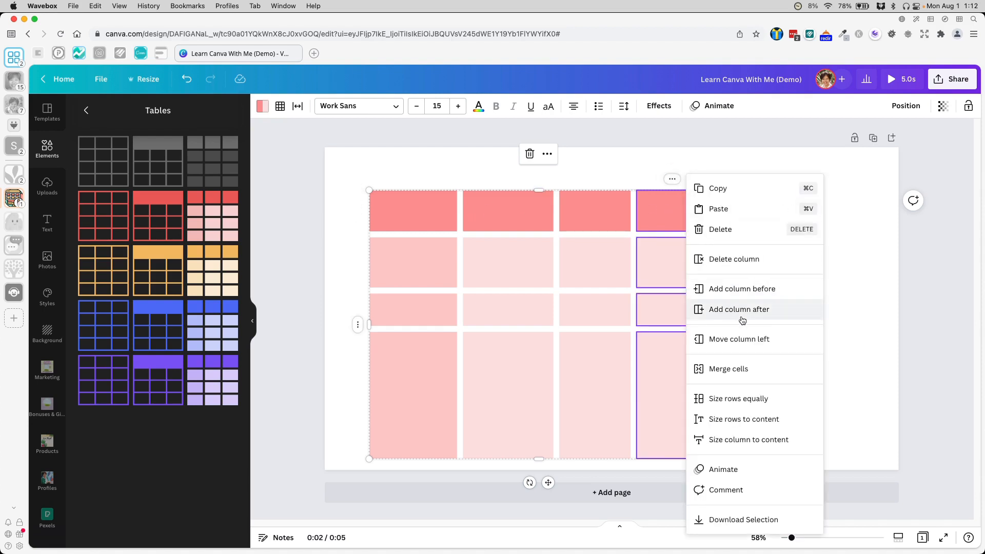
click(847, 301)
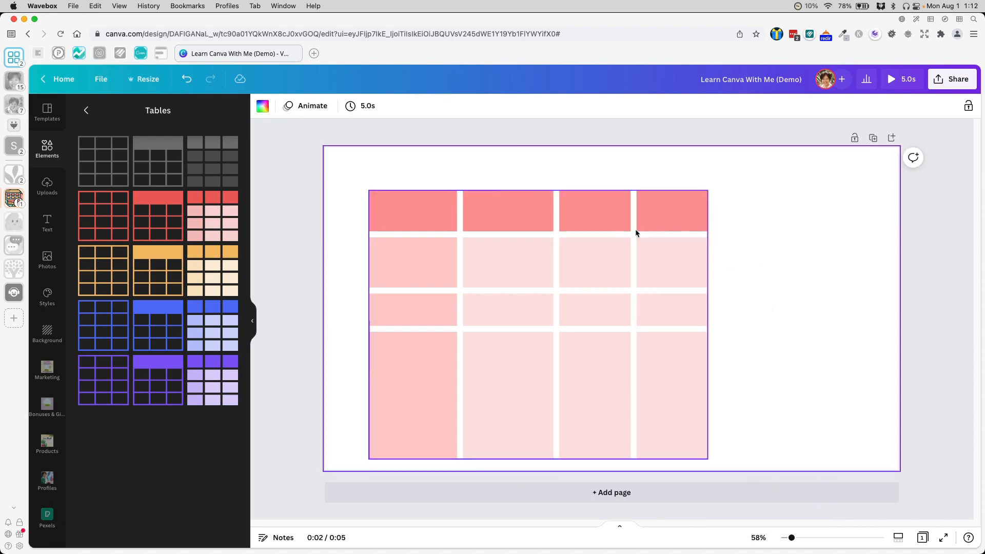
mouse_move(663, 220)
mouse_down()
mouse_move(617, 217)
mouse_move(666, 207)
mouse_up()
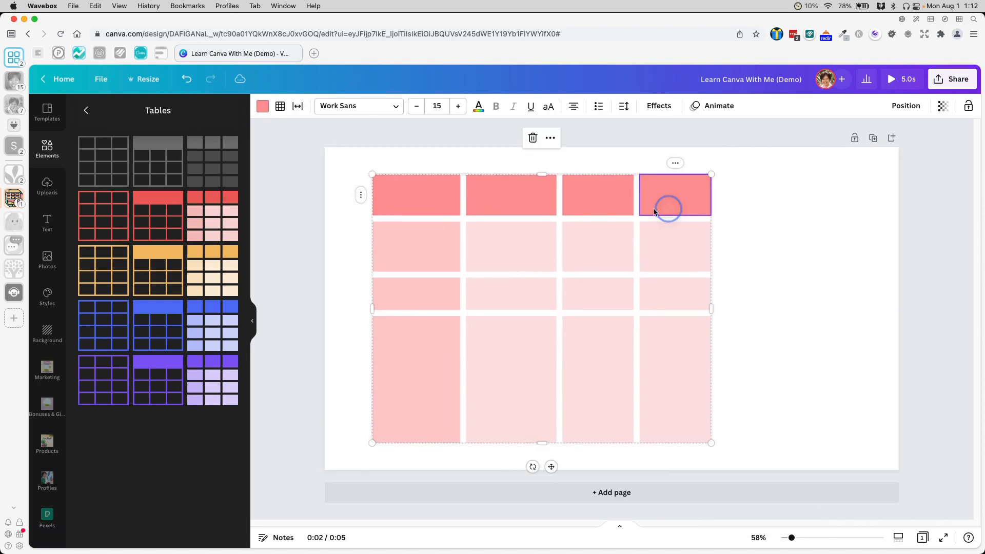
Add three columns after the table's last three selected columns
shift+click(534, 207)
right_click(677, 198)
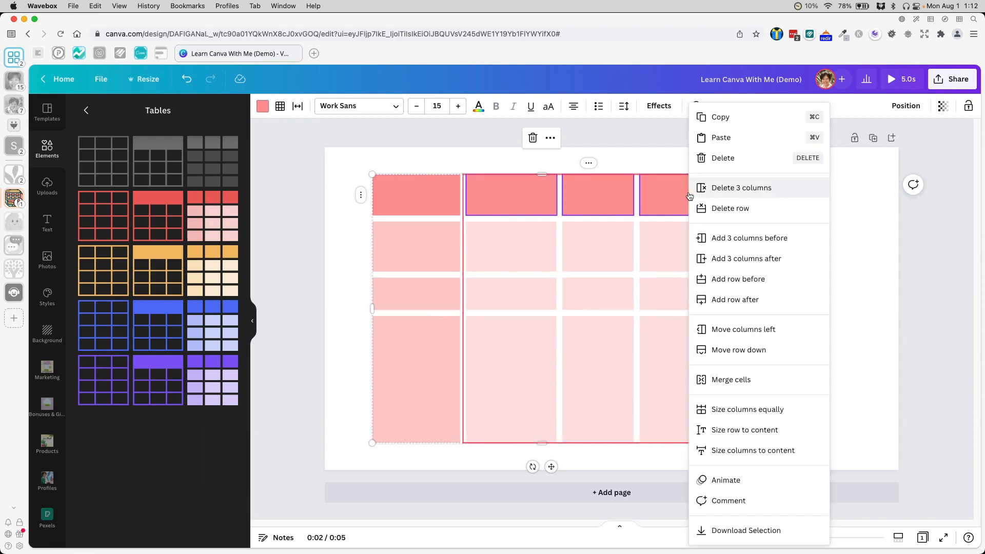
click(743, 266)
click(787, 234)
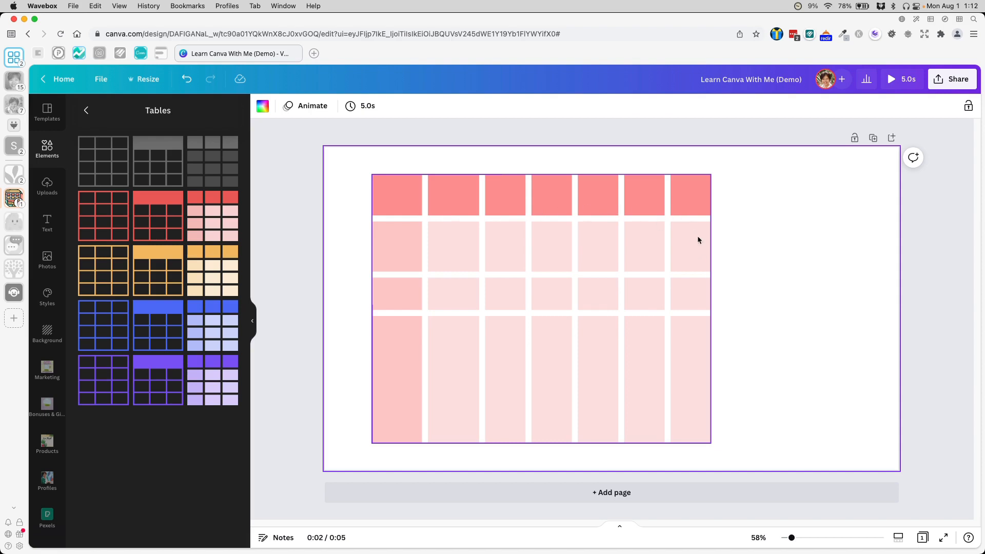
Widen the table's last column toward the page's right edge, and size the second through seventh columns equally
click(710, 283)
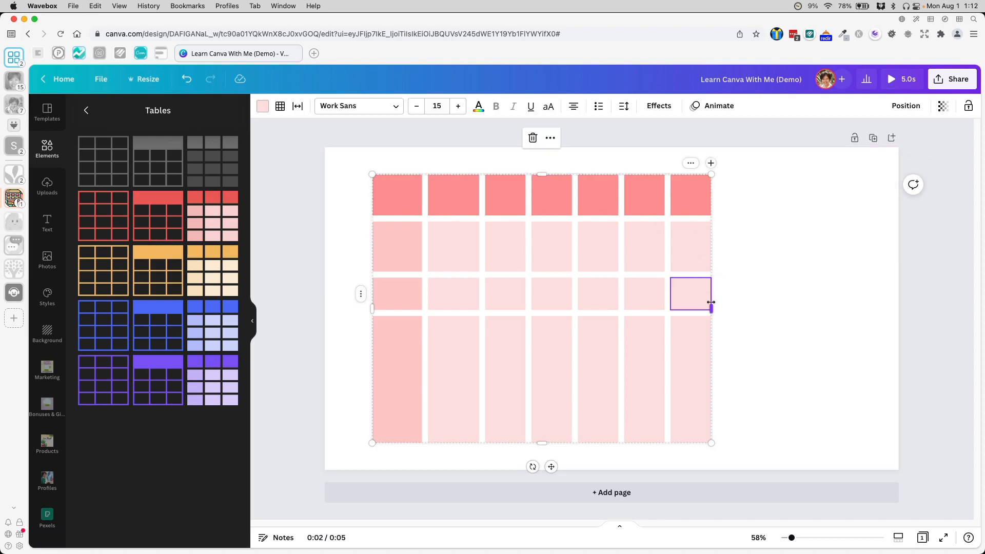
drag(711, 302, 848, 286)
click(431, 196)
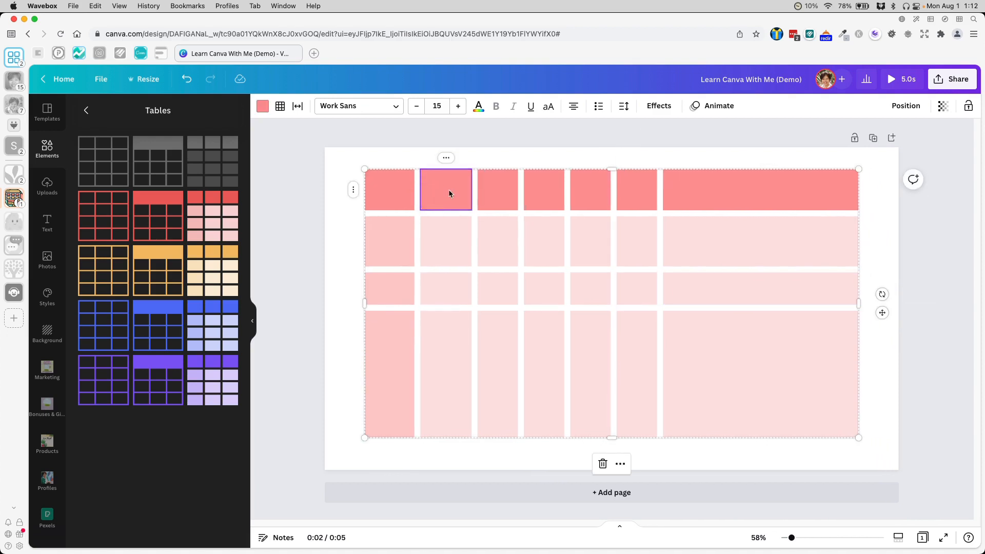
shift+click(698, 181)
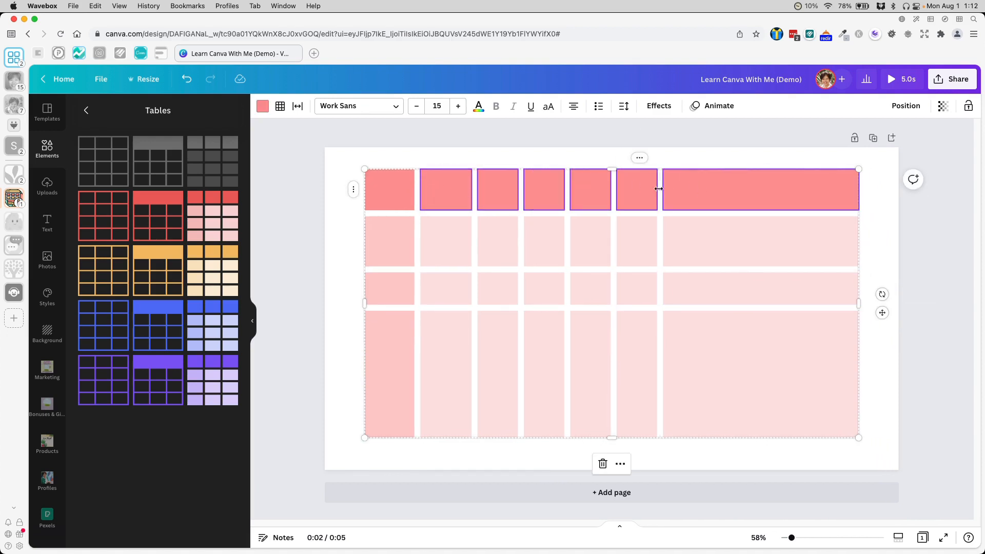
right_click(691, 192)
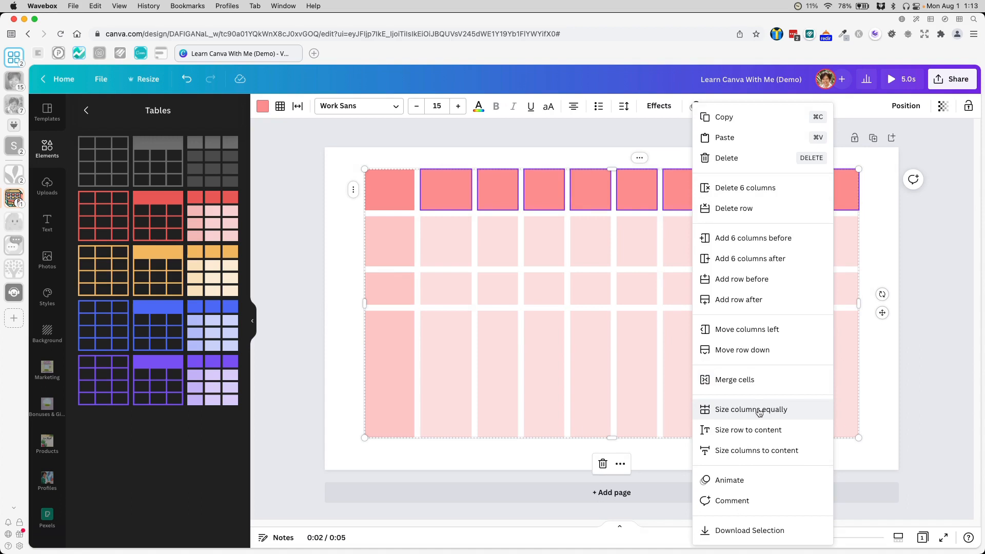
click(758, 408)
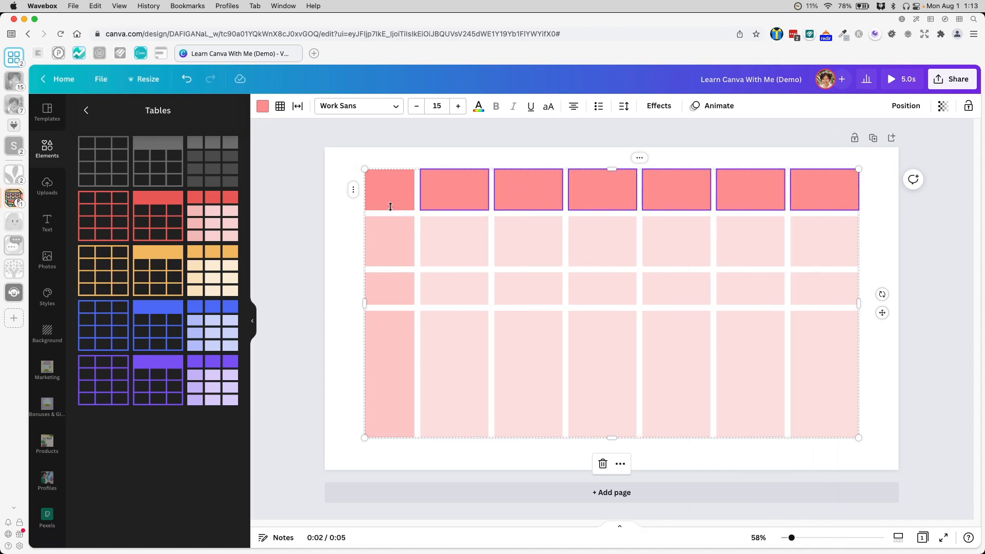
Fill the header row from its second cell onward with Monday, Tuesday, Wednesday, Thursday, Friday and Saturday
click(384, 180)
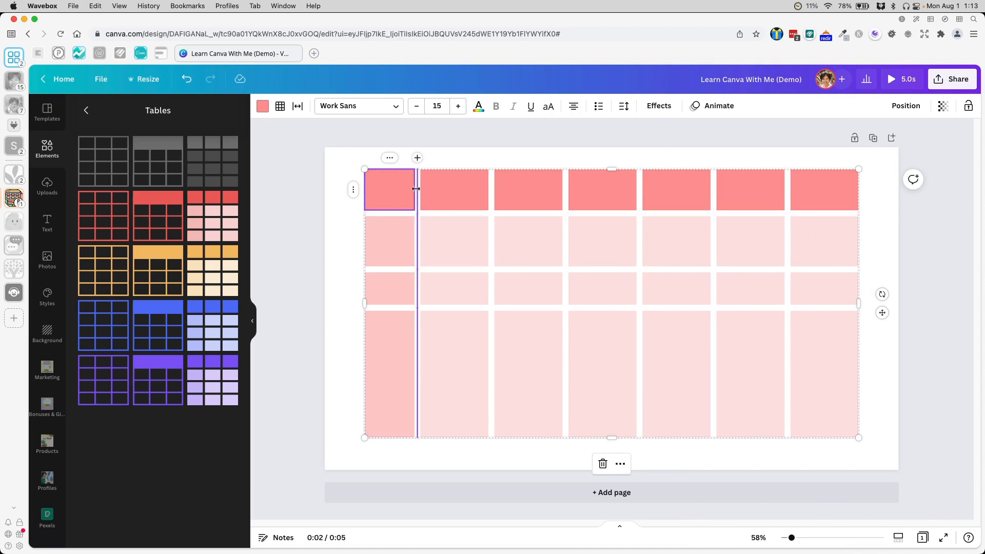
click(439, 191)
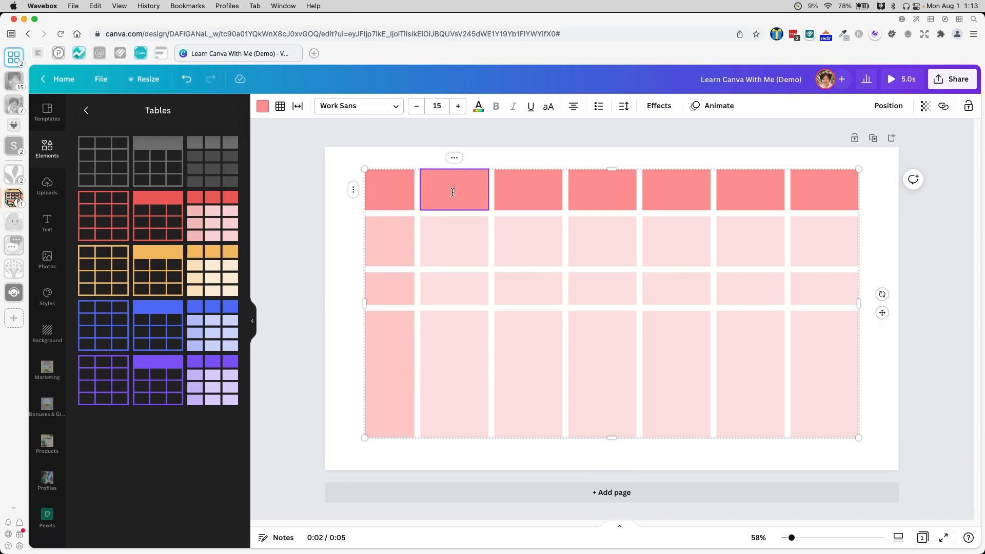
text(day)
key(Tab)
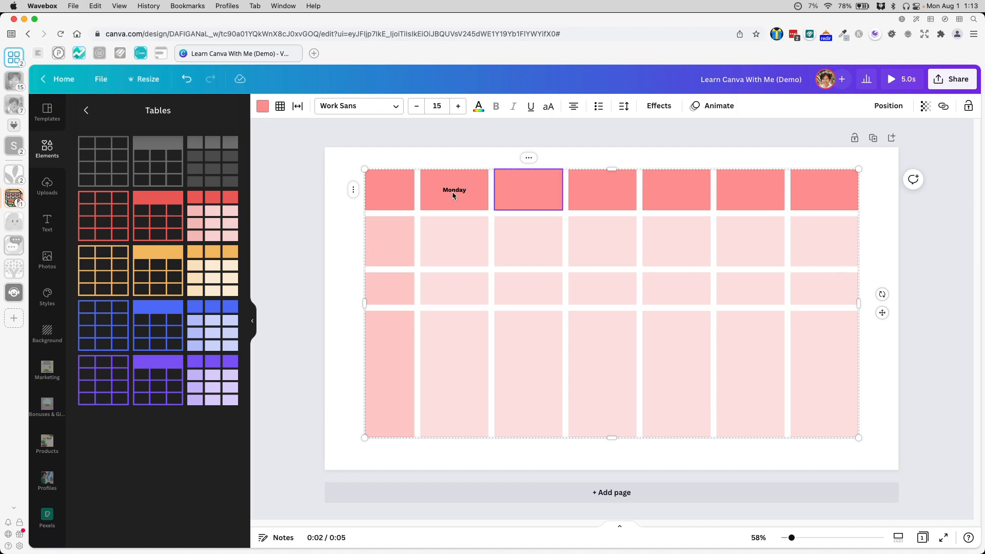
text(Tuesday)
key(Tab)
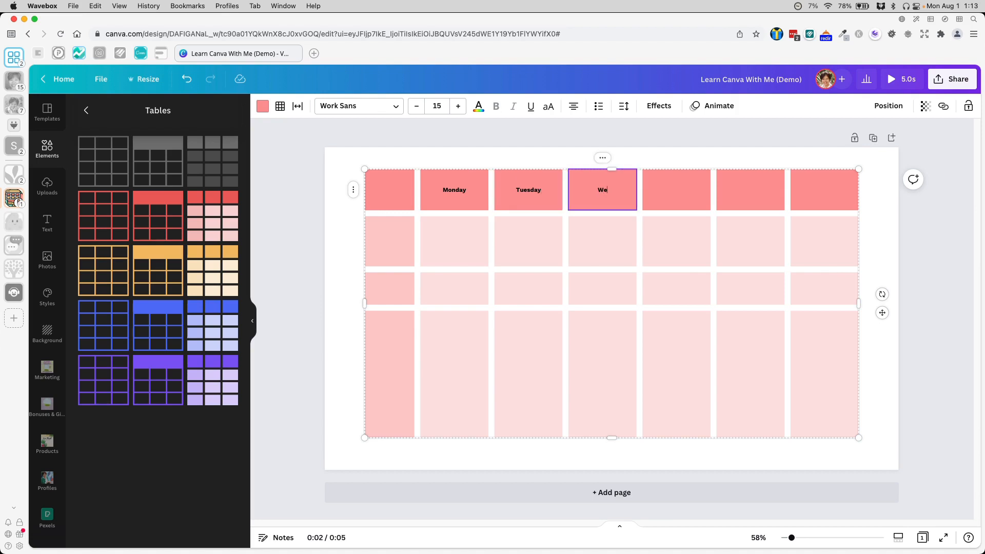
text(Wednesday)
key(Tab)
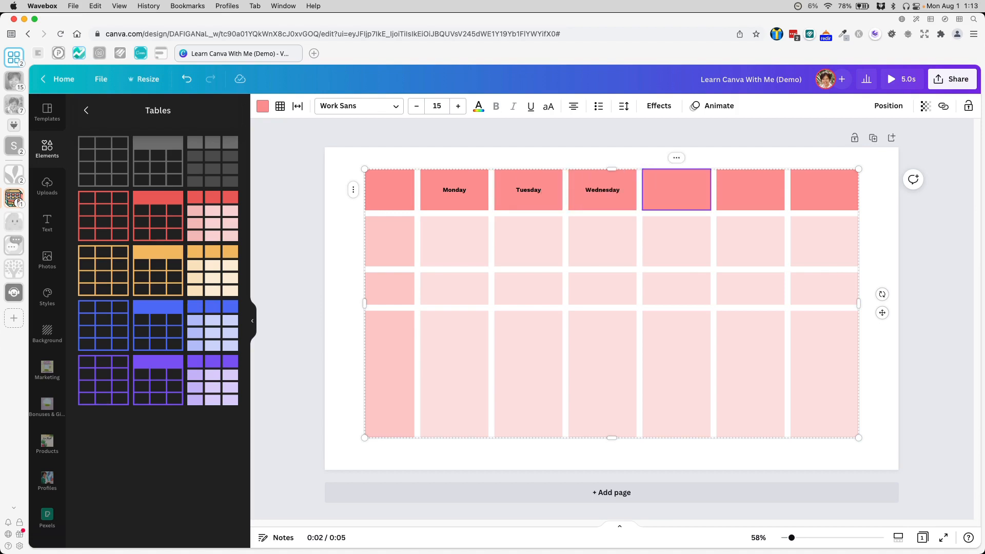
text(Thursday)
key(Tab)
text(Friday)
key(Tab)
text(Saturday)
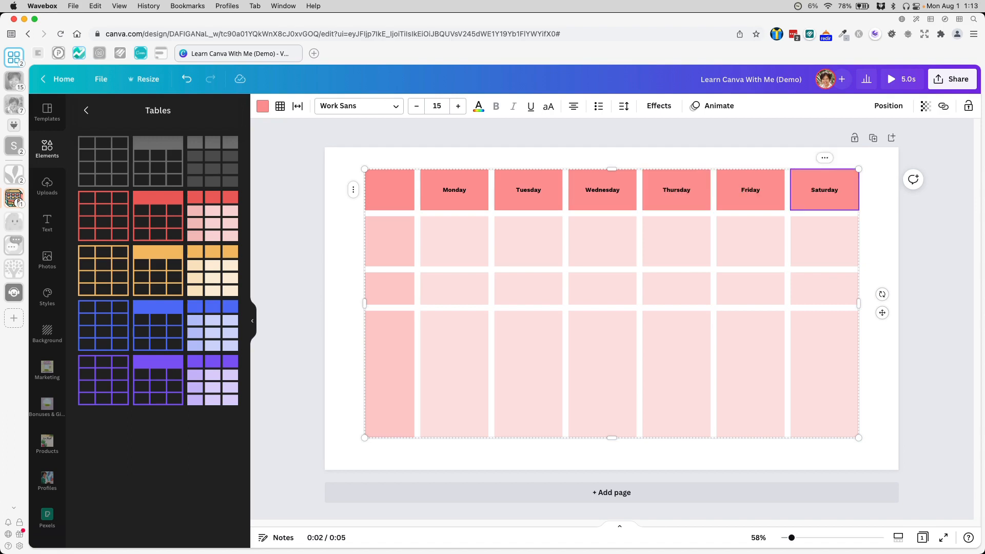
Add a column after the Saturday column and enter Sunday in its header cell
right_click(828, 183)
click(824, 158)
click(824, 157)
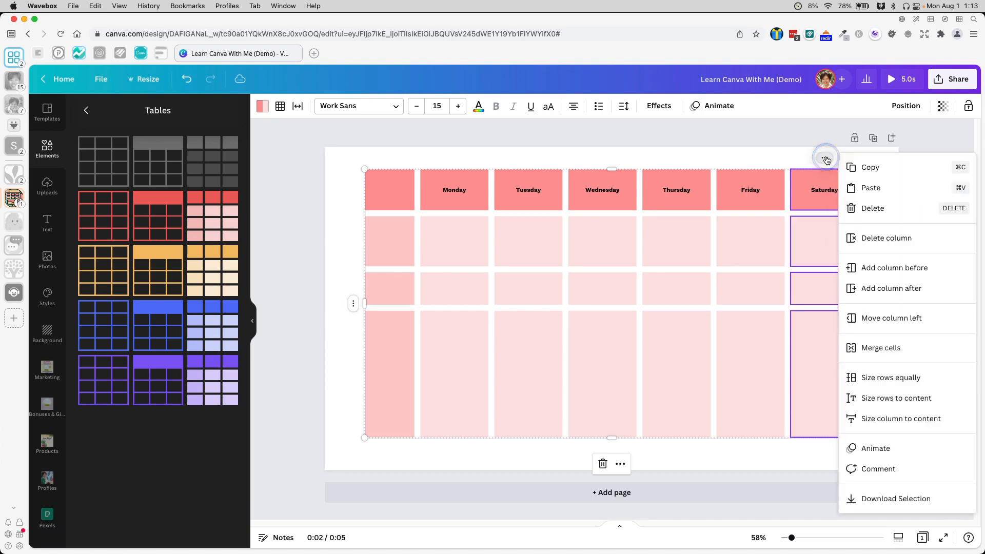
click(875, 286)
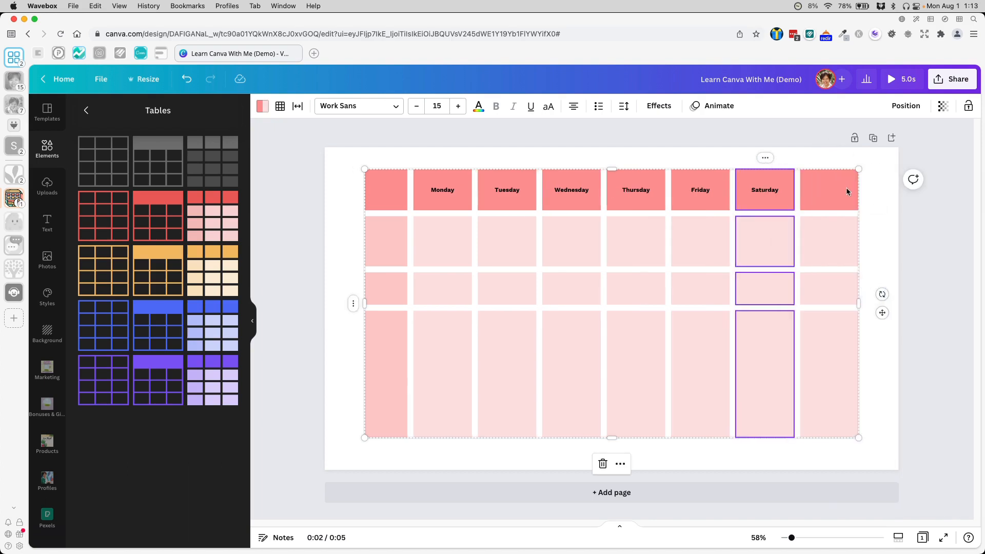
click(842, 187)
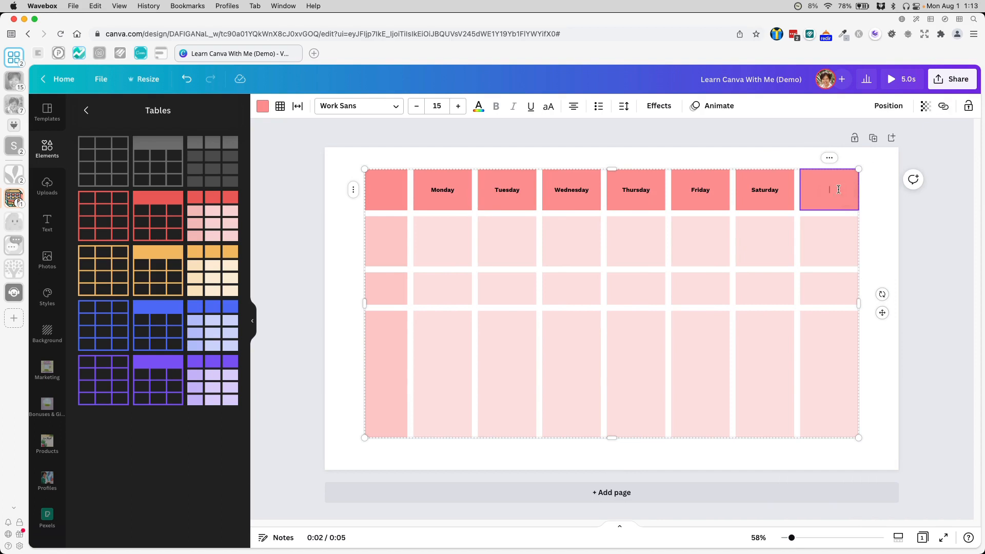
text(Sunday)
Reduce the height of the table's header row to fit more closely around the day names
click(864, 206)
click(464, 210)
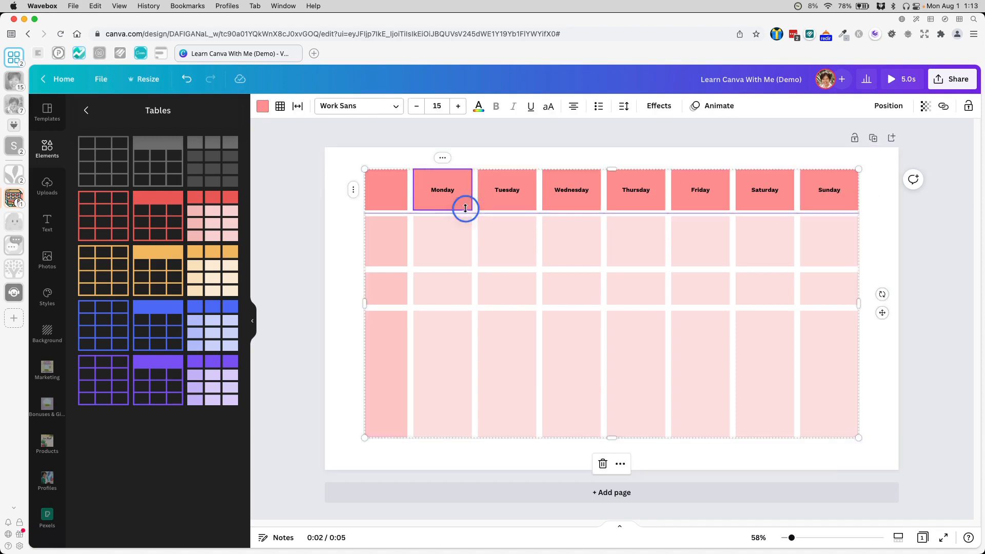
drag(464, 211, 464, 192)
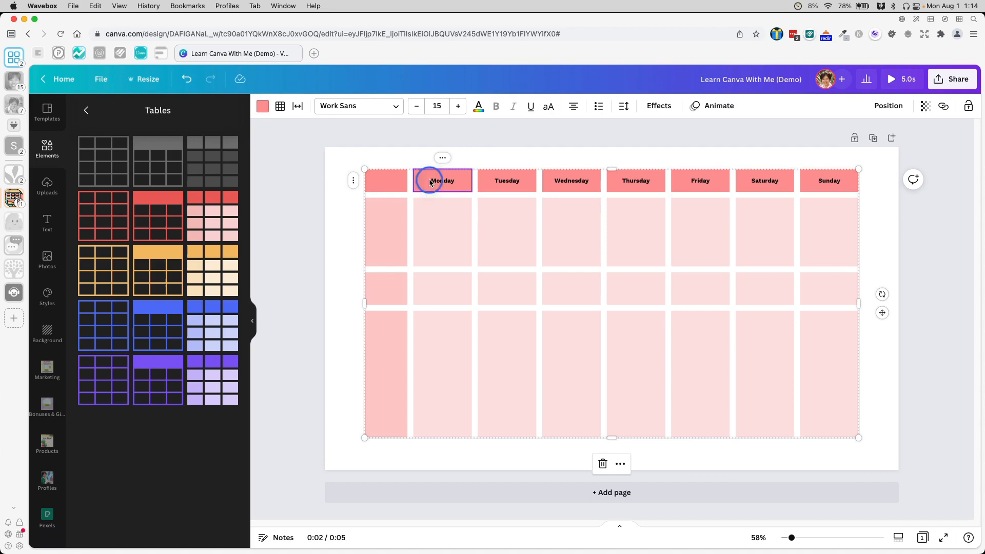
Change the font of the Monday to Sunday header cells to Playlist Script
shift+click(809, 176)
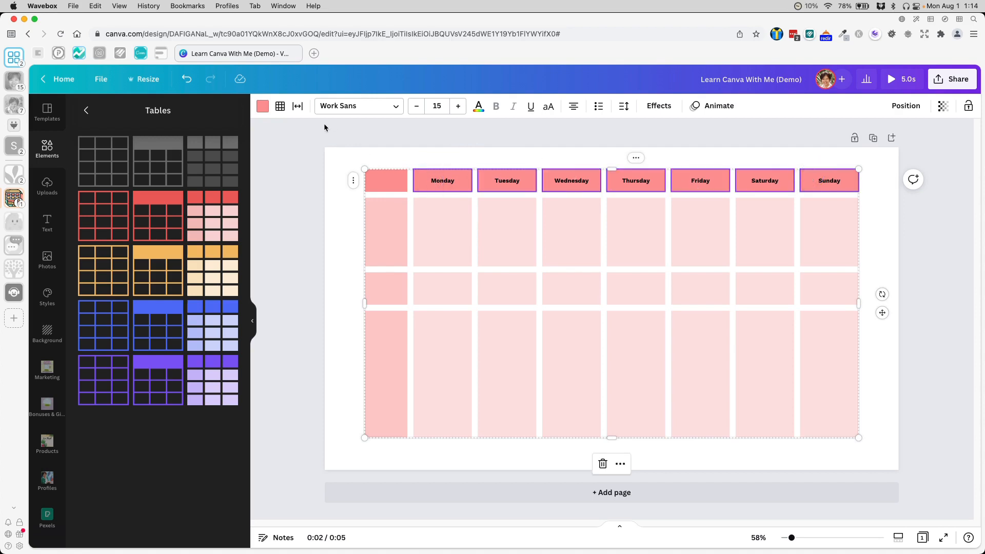
click(338, 106)
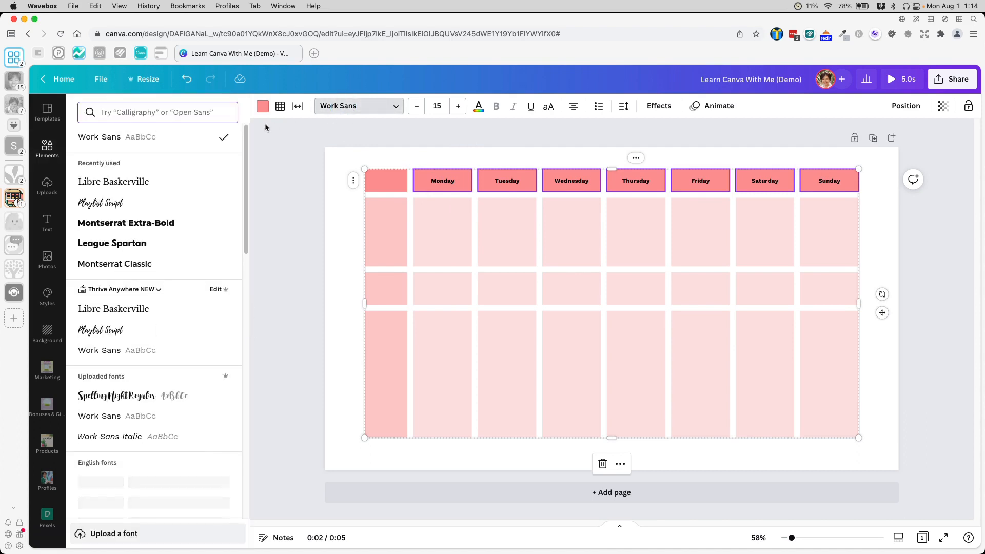
click(107, 201)
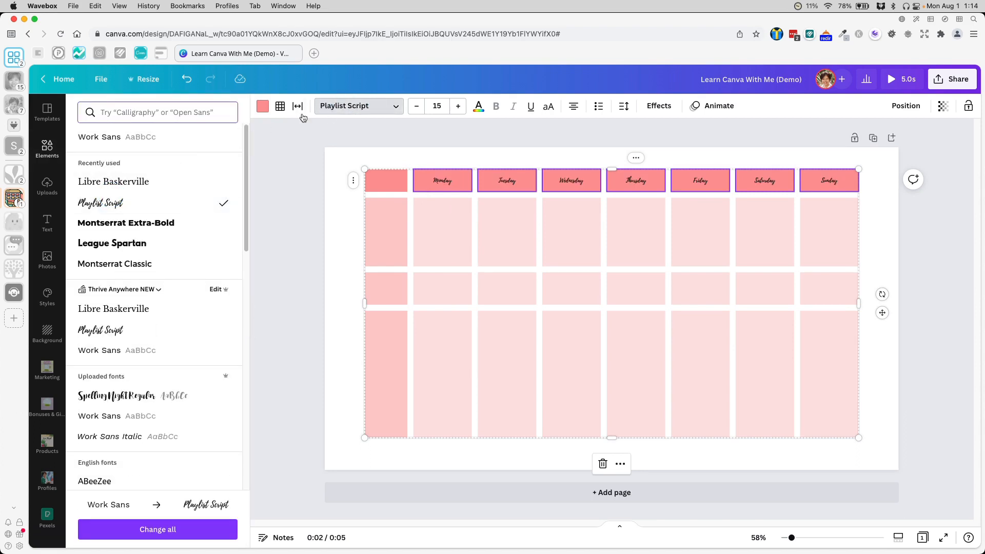
Set the day headings' font size to 25 and their text color to white
click(458, 106)
click(460, 107)
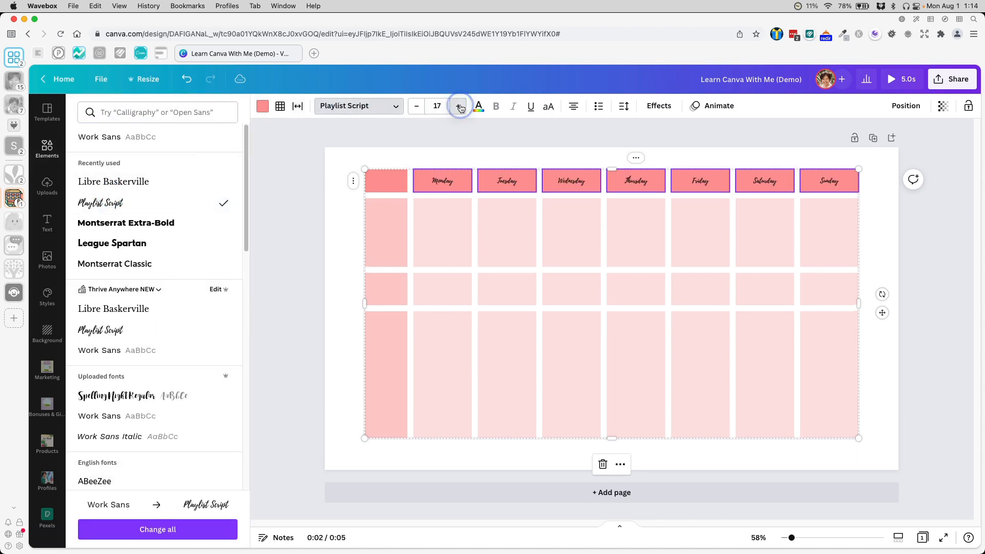
click(460, 106)
click(460, 107)
click(460, 107)
click(461, 106)
click(460, 107)
click(460, 107)
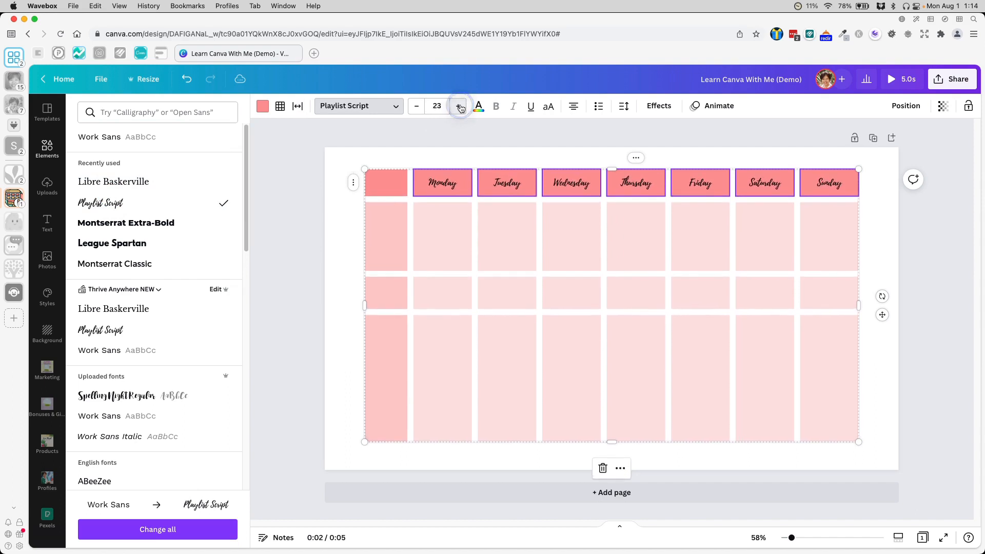
click(460, 106)
click(460, 107)
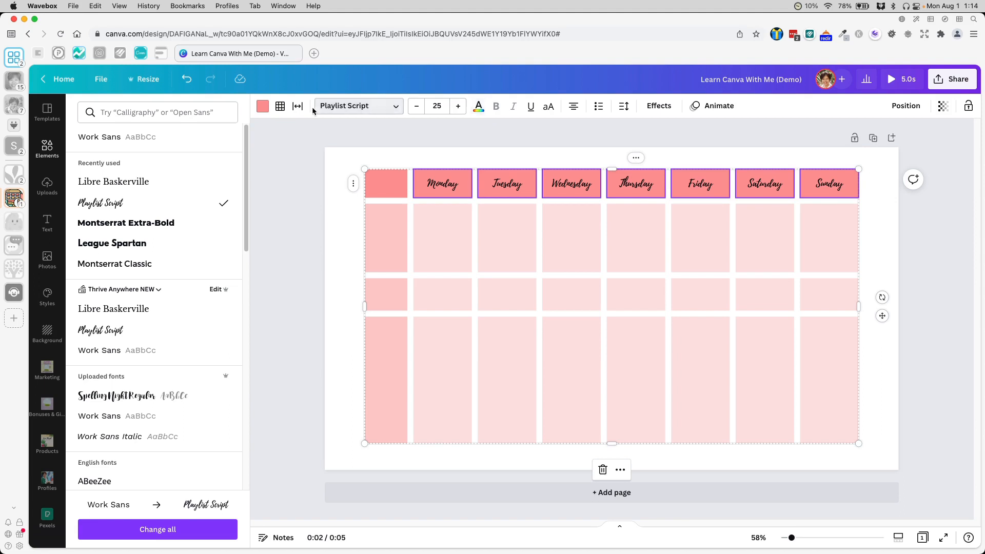
click(477, 109)
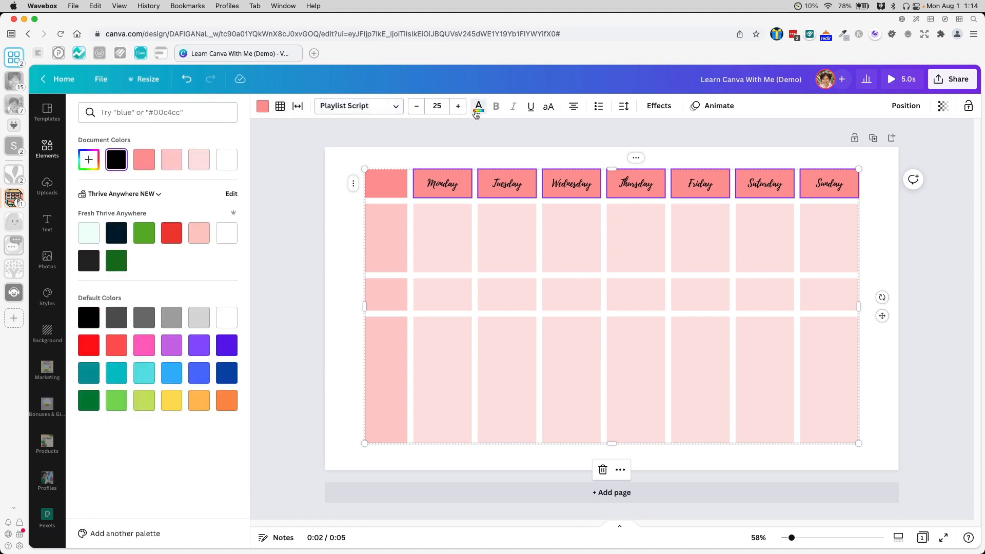
click(226, 159)
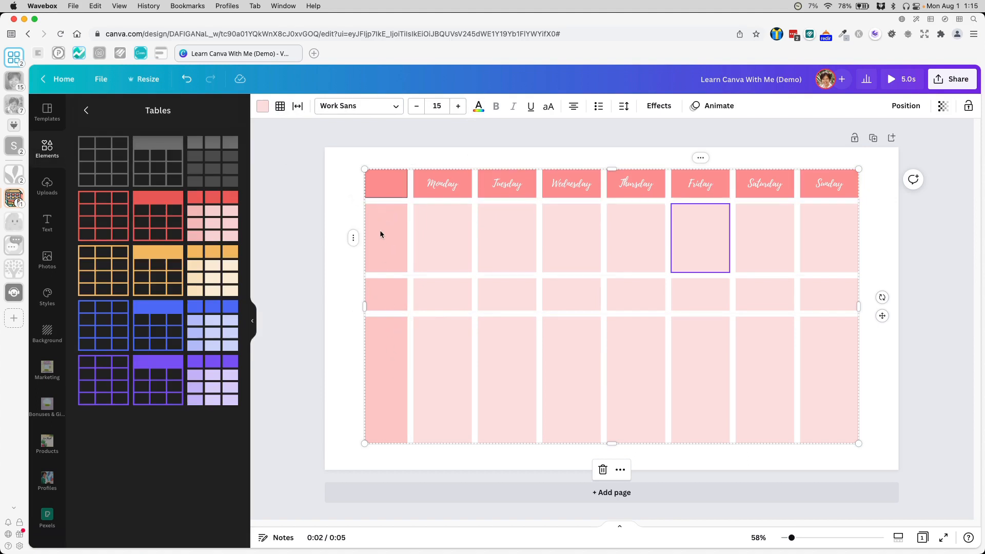
Label the three rows below the header in the first column as Child #1, Work and Spouse
click(383, 238)
click(385, 242)
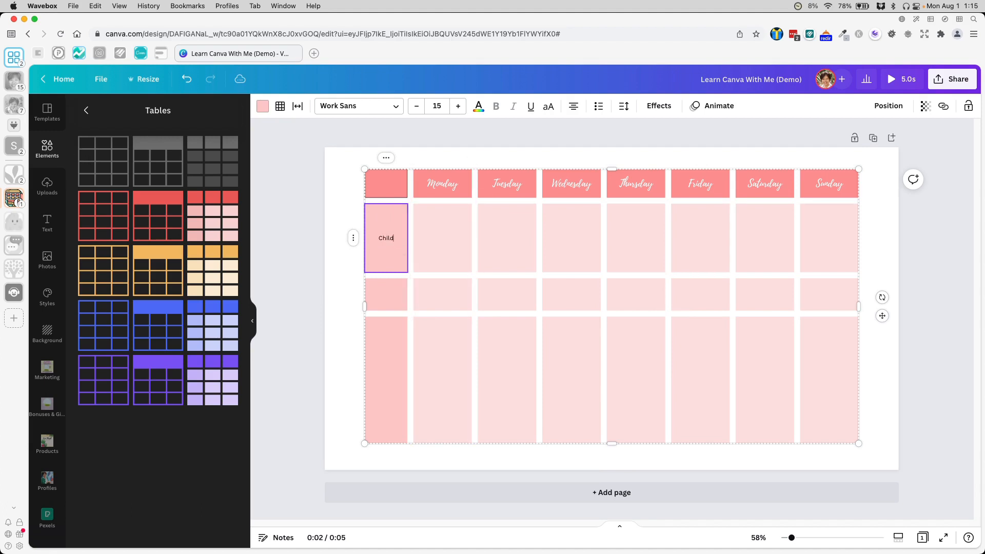
text(Child #1)
click(378, 303)
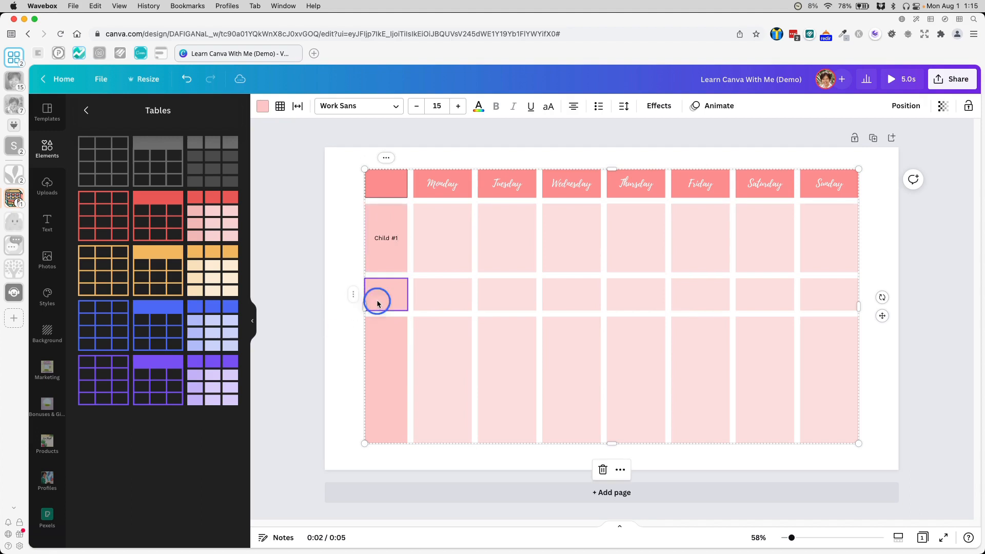
click(377, 302)
text(Work)
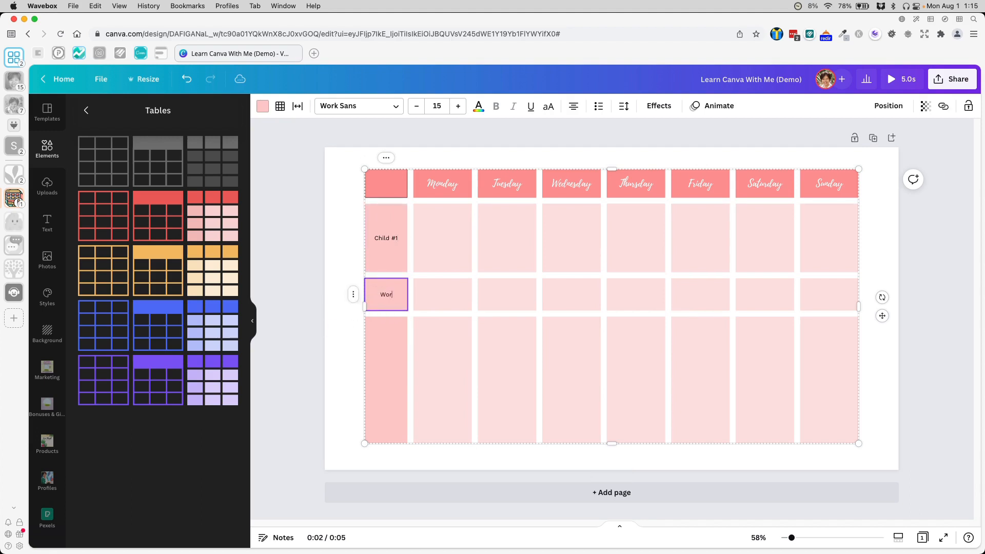
click(377, 347)
click(377, 349)
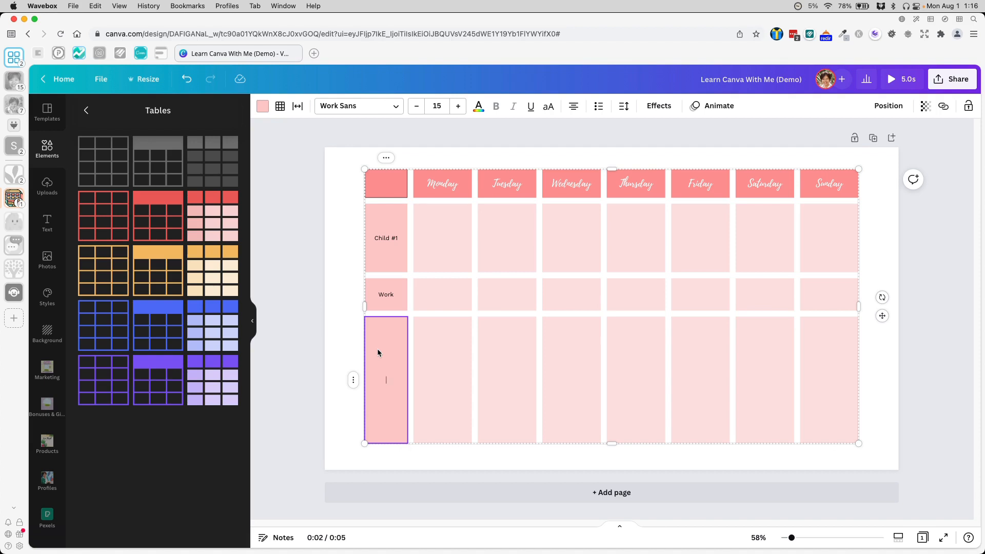
text(Play)
key(super+a)
text(Spouse)
Size the Child #1, Work and Spouse rows equally
click(398, 268)
shift+click(396, 373)
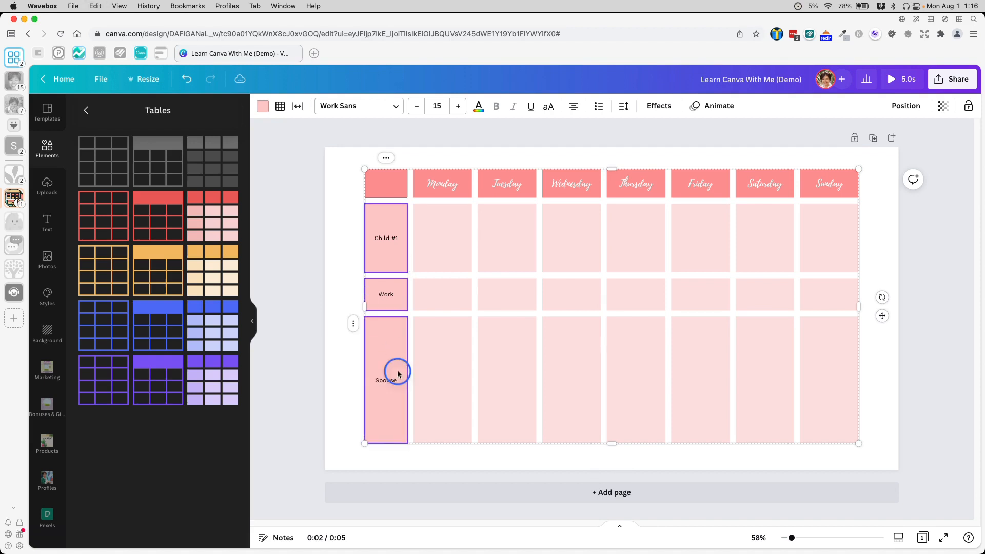
right_click(397, 370)
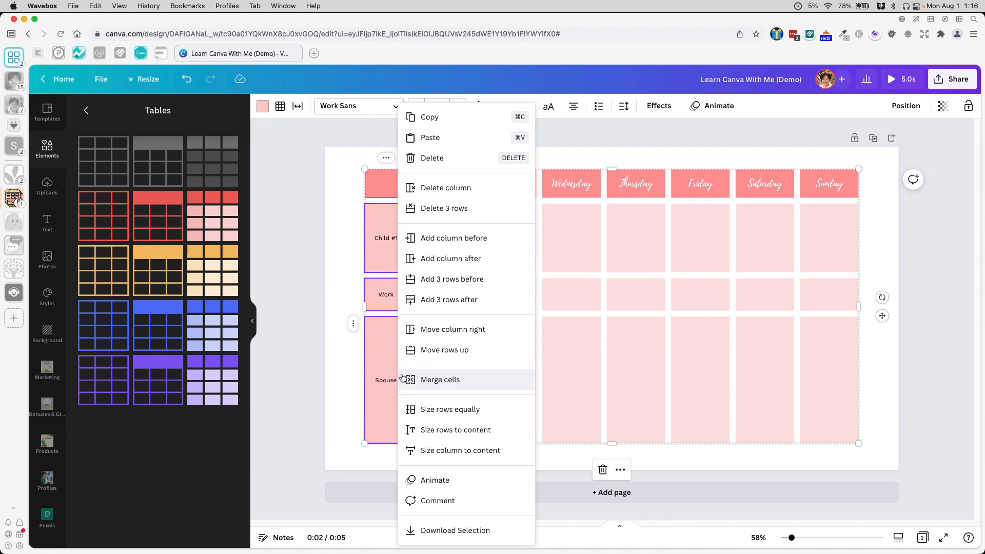
click(451, 410)
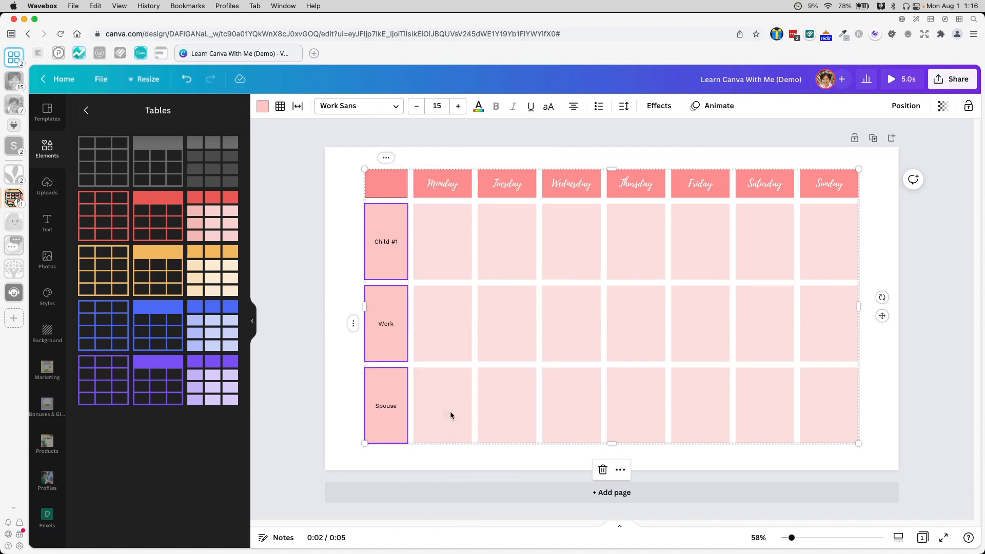
Move the whole table slightly down to center it vertically on the page, and deselect it
click(344, 303)
drag(717, 347, 717, 340)
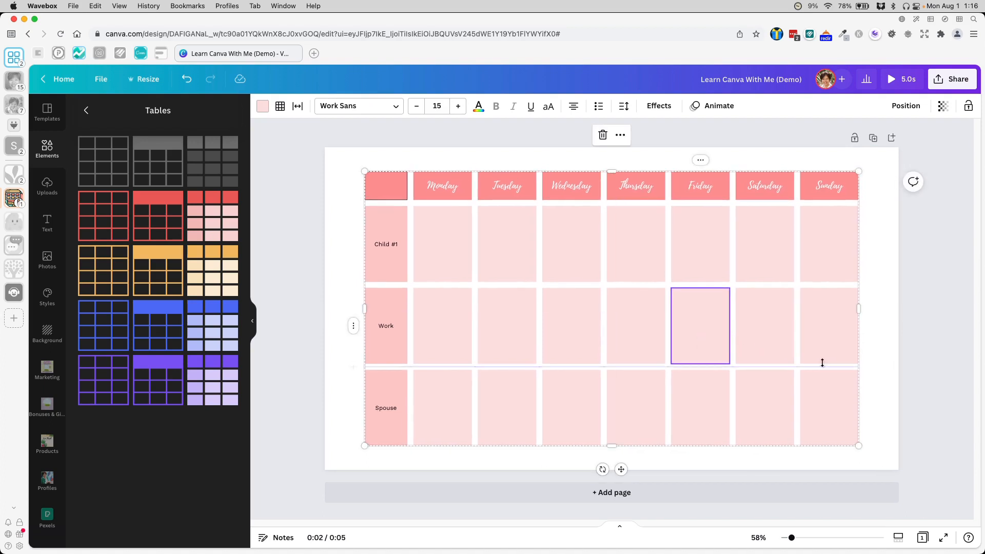
click(865, 378)
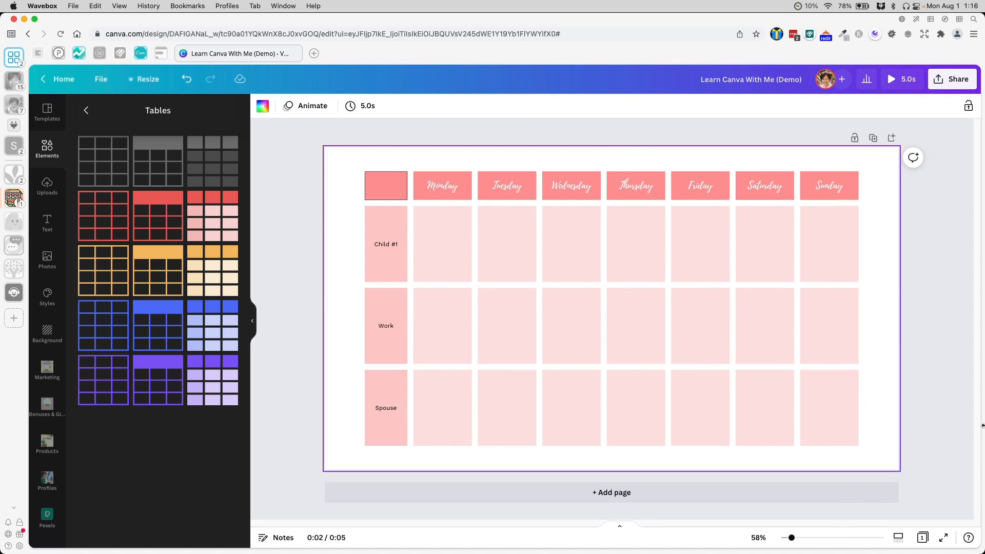
Fill all the blank schedule cells under the day headings, from Monday/Child #1 through Sunday/Spouse, with white
mouse_move(432, 259)
mouse_down()
mouse_move(622, 286)
mouse_move(455, 240)
mouse_move(426, 315)
mouse_move(431, 241)
mouse_move(429, 257)
mouse_up()
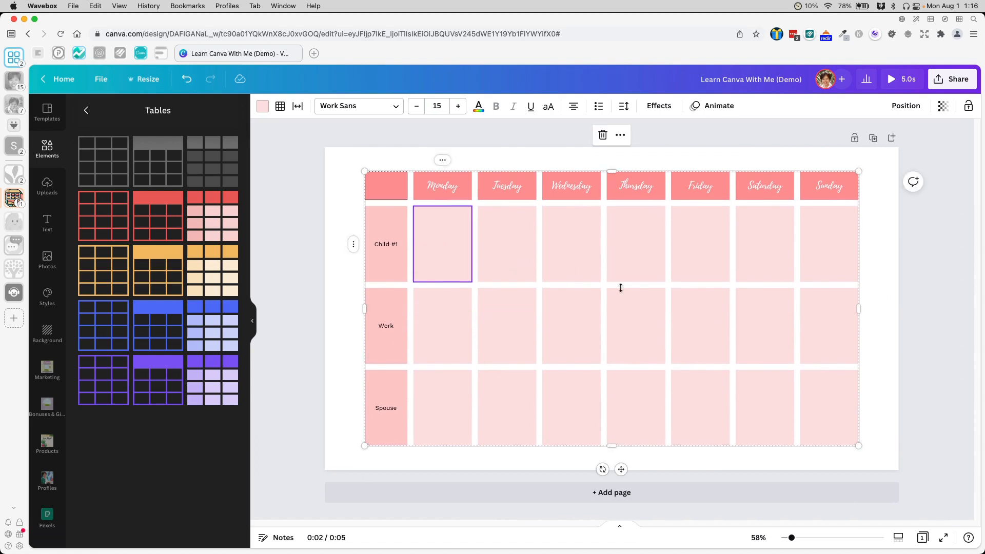
shift+click(833, 432)
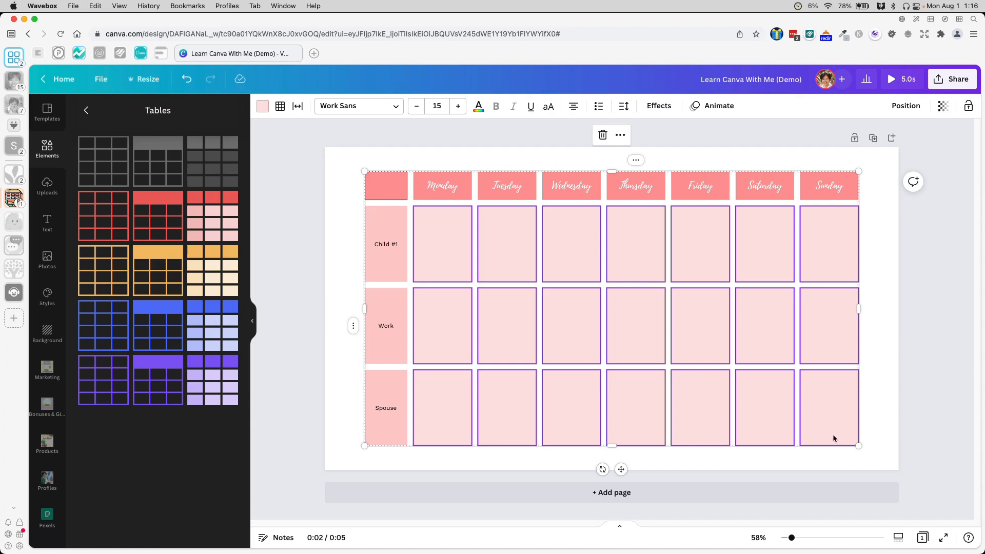
click(264, 109)
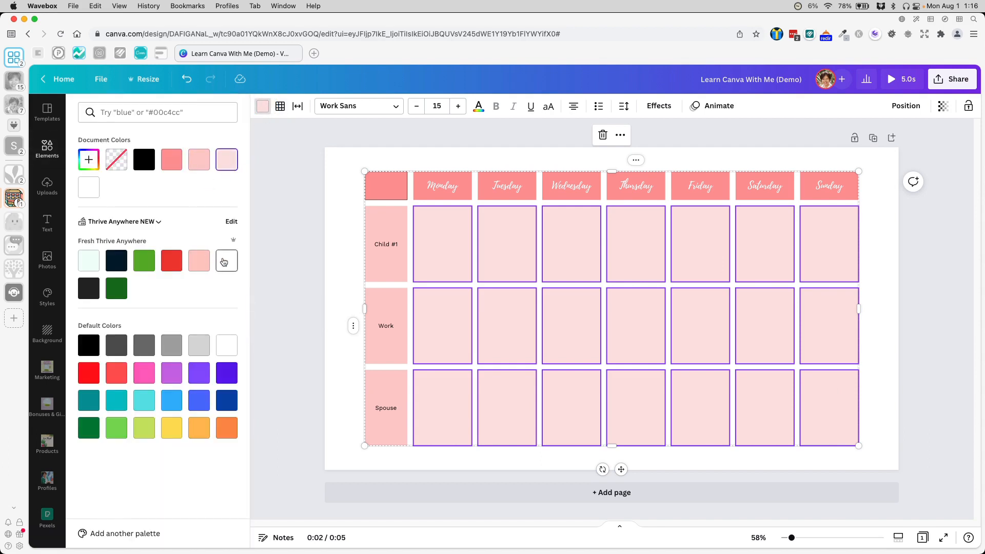
click(223, 261)
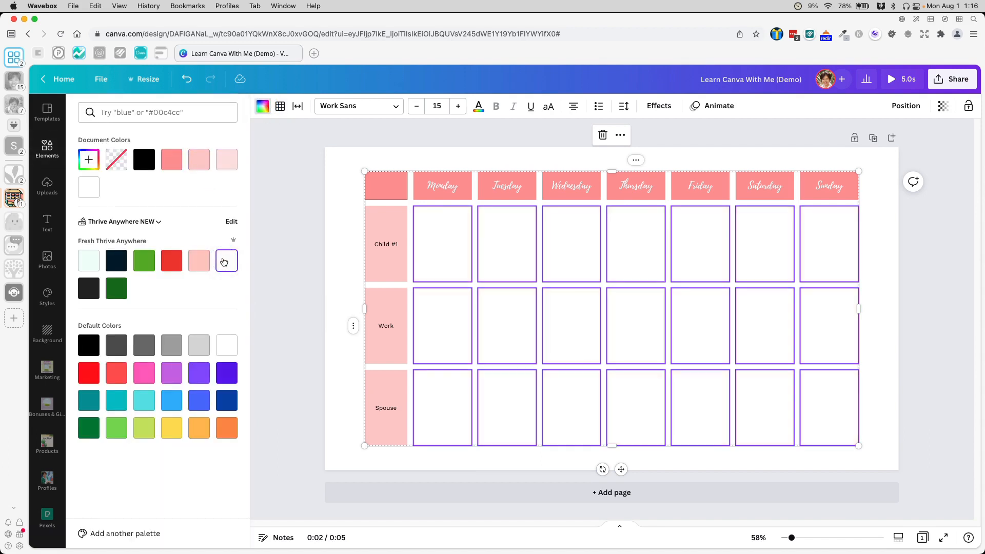
Try solid inner borders with weight 1 on the white schedule cells, and deselect the table
click(281, 108)
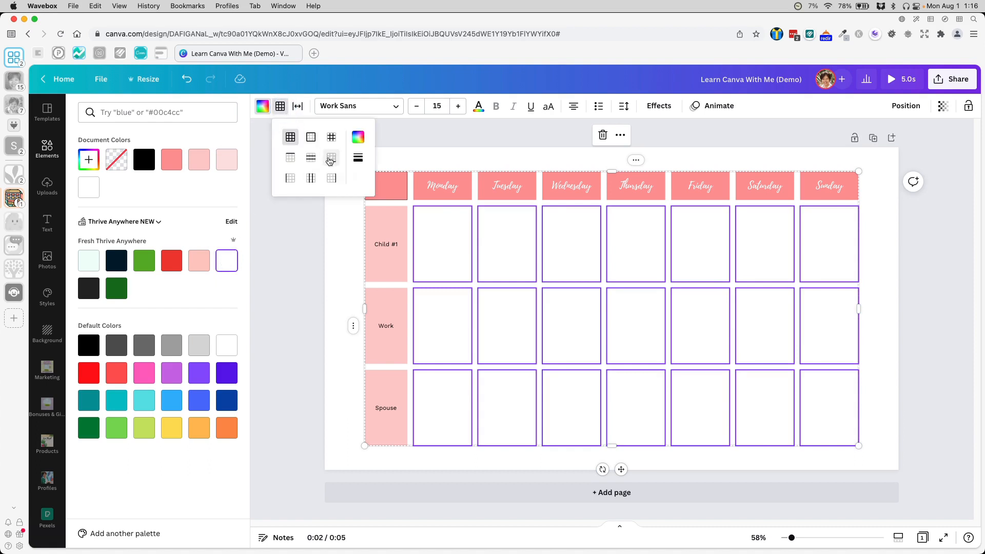
click(331, 137)
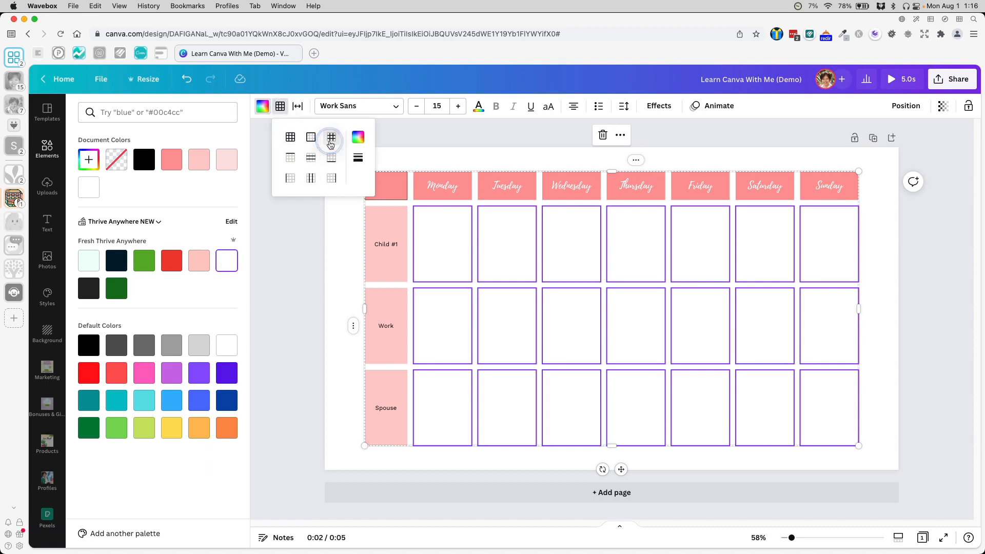
click(358, 158)
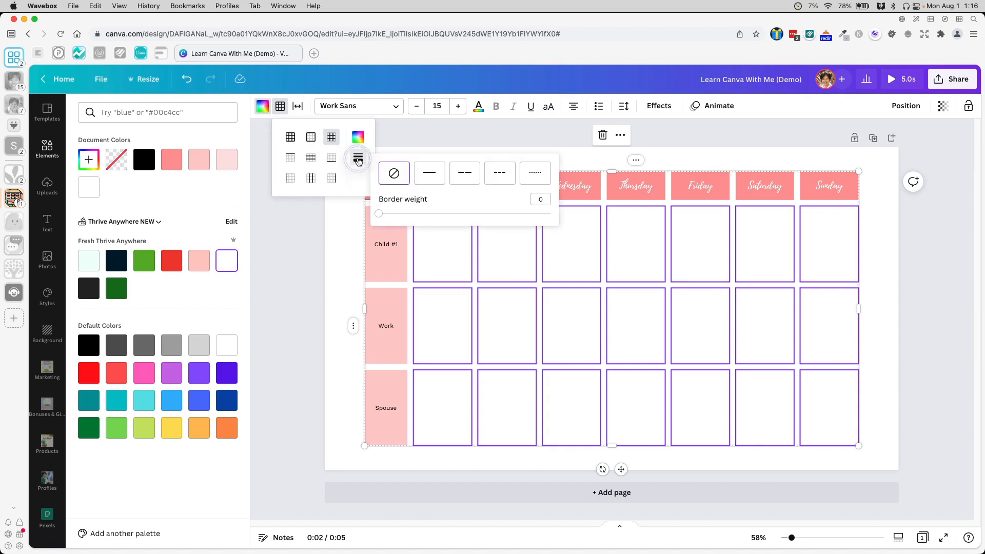
click(437, 178)
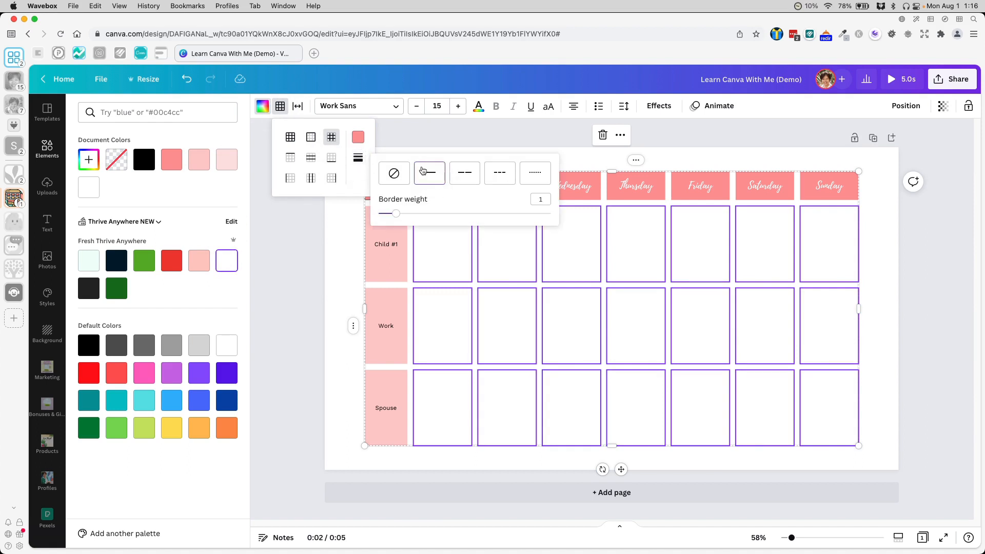
click(350, 263)
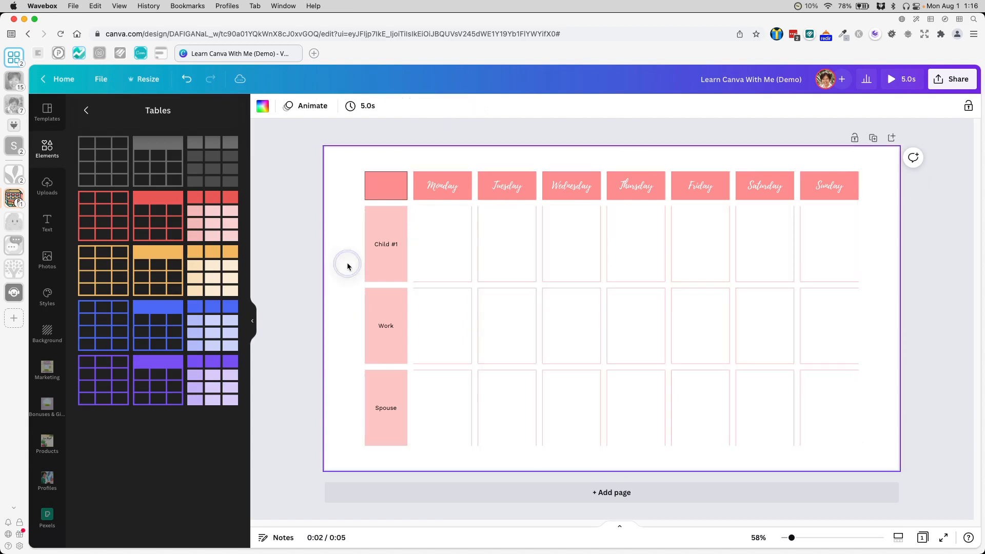
Select all the white schedule cells and set their borders to all sides in the header's coral pink
click(473, 247)
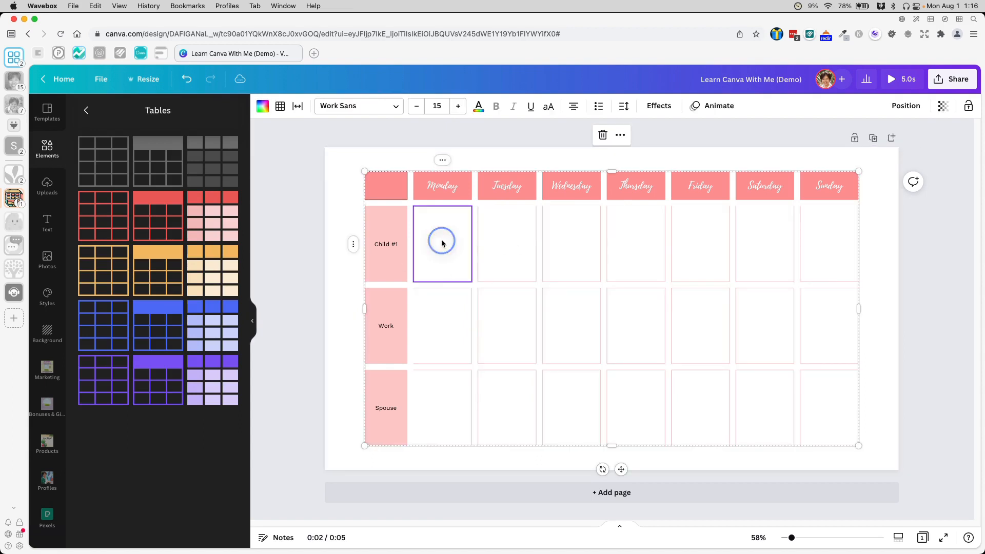
shift+click(803, 401)
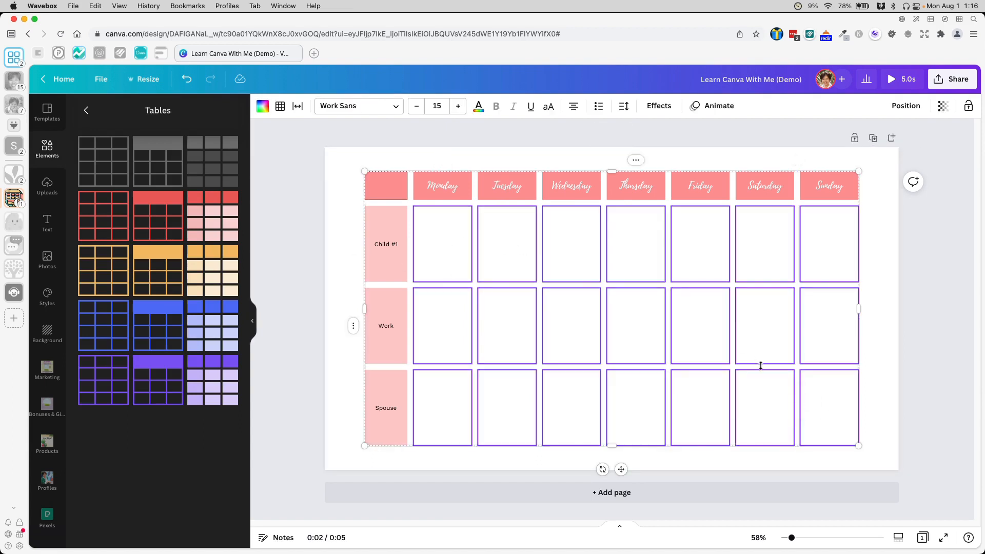
click(281, 106)
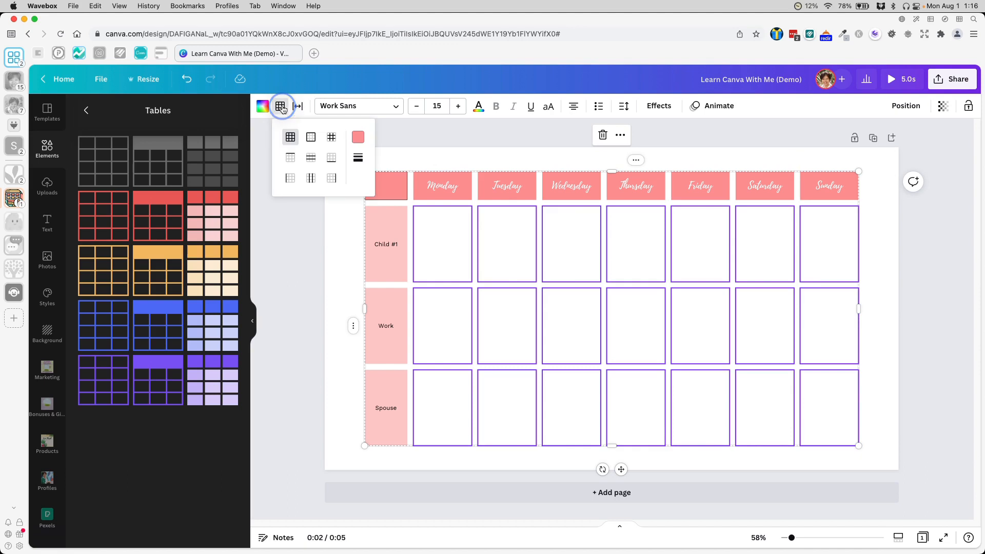
click(332, 137)
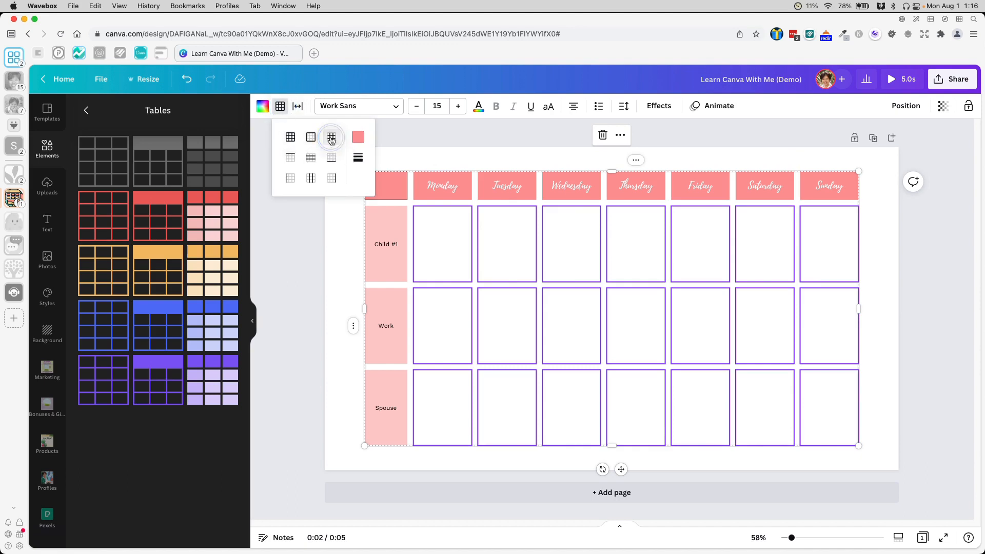
click(359, 159)
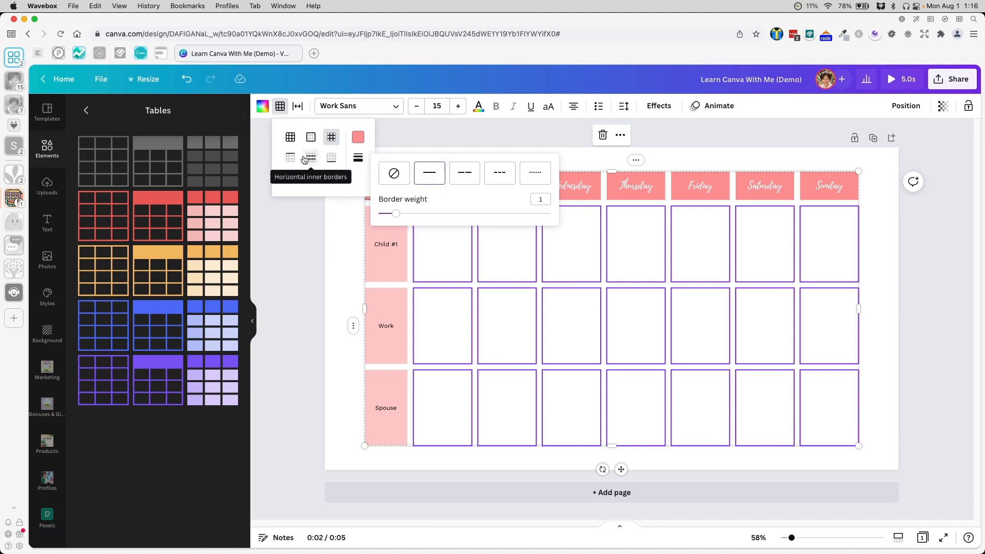
click(289, 136)
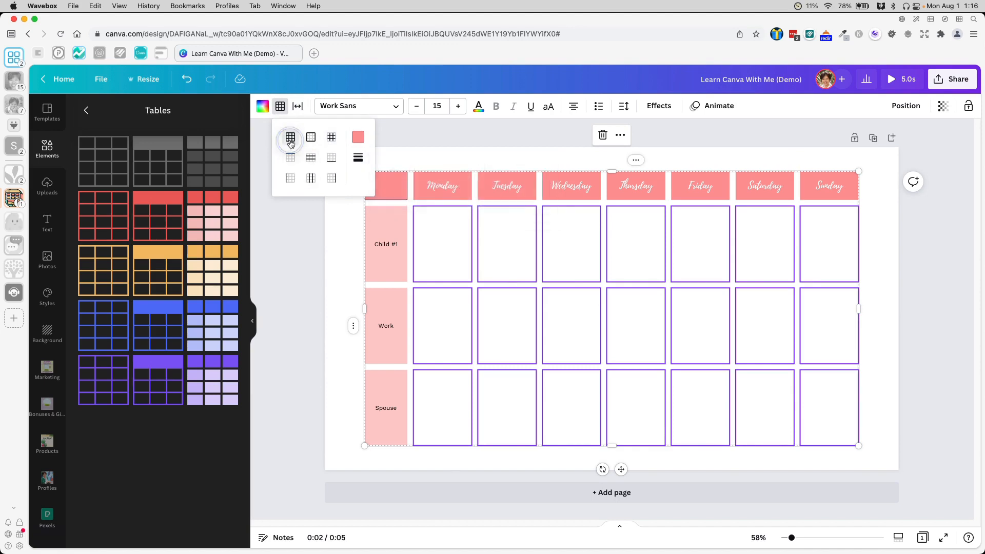
click(357, 138)
click(432, 165)
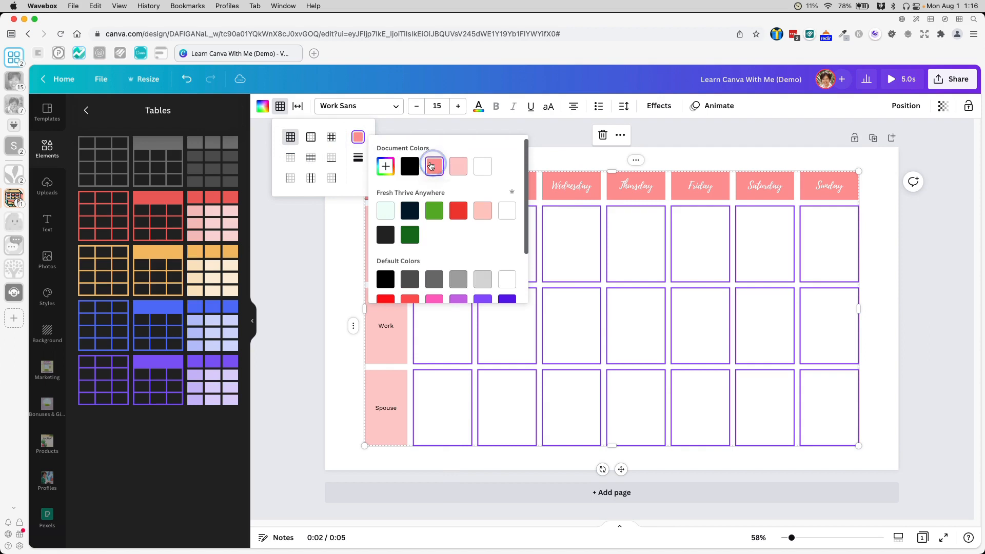
Give the schedule cells' borders a solid line style with a border weight of 1, and deselect the table
click(357, 158)
click(426, 173)
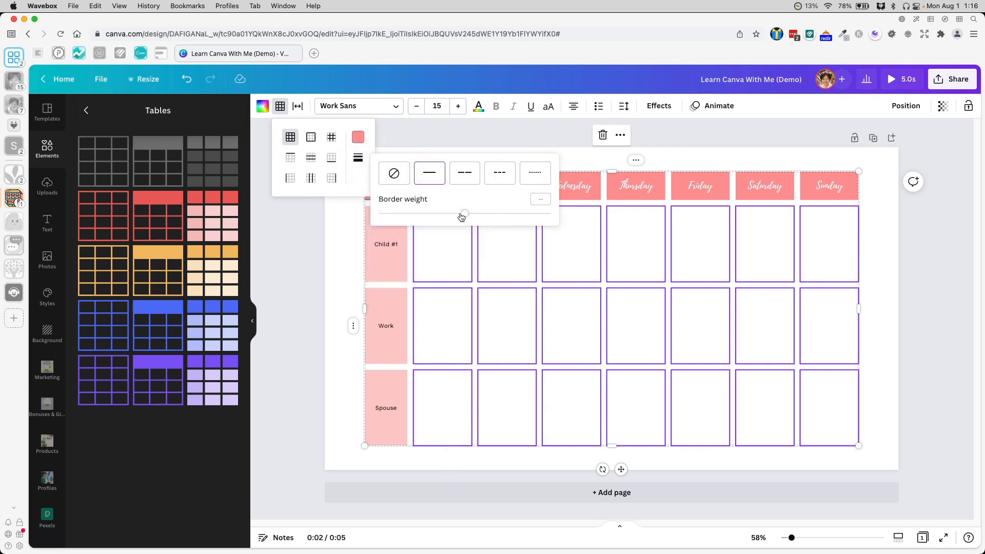
drag(465, 213, 397, 218)
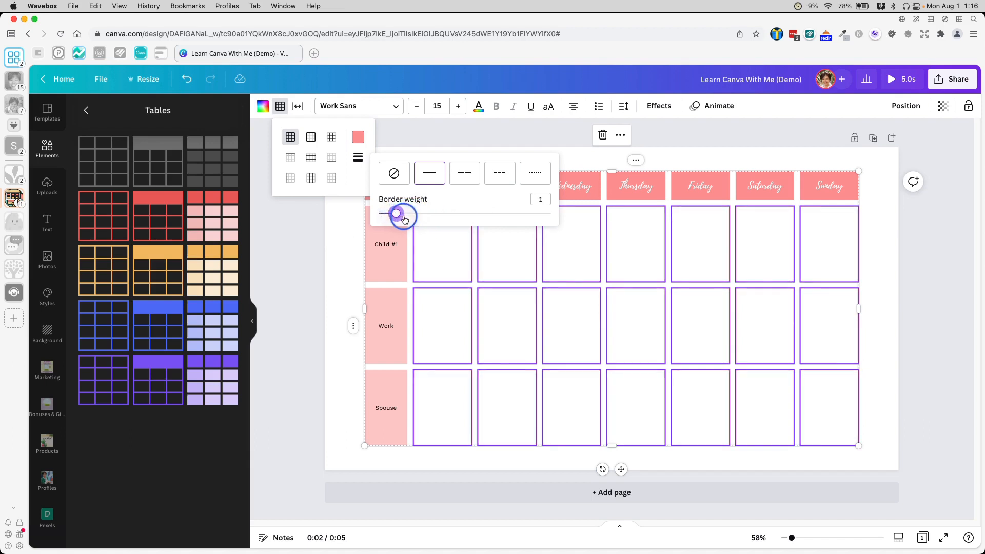
click(347, 253)
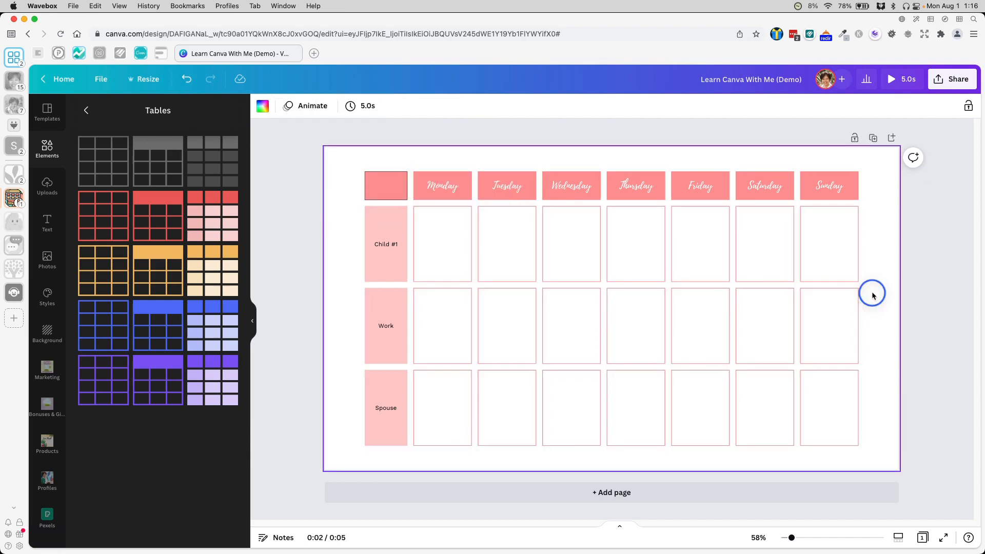